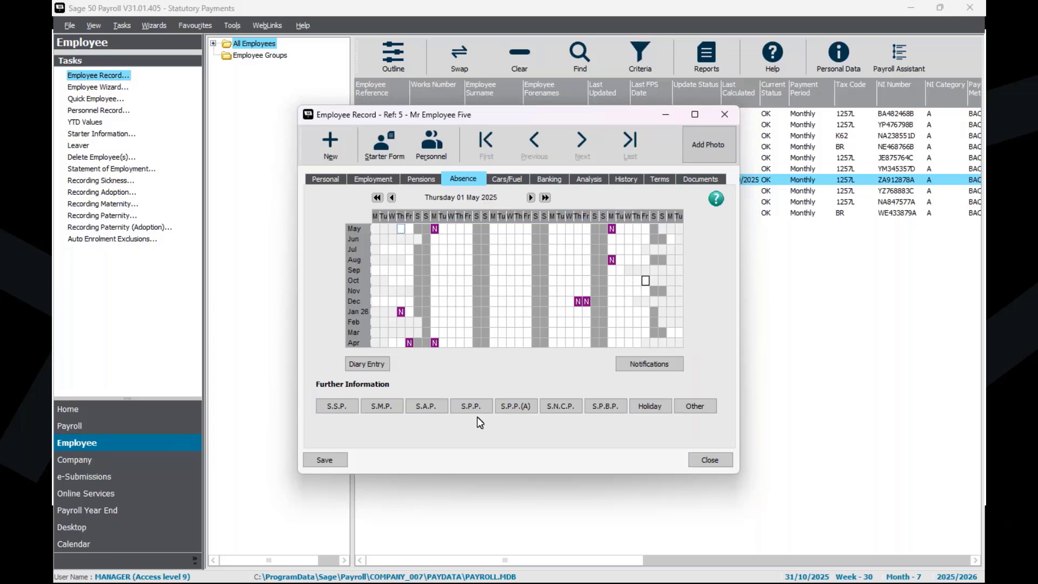
- View the Statutory Paternity Pay details in the employee's absence record, and close the record
{"action": "left_click", "coordinate": [476, 408]}
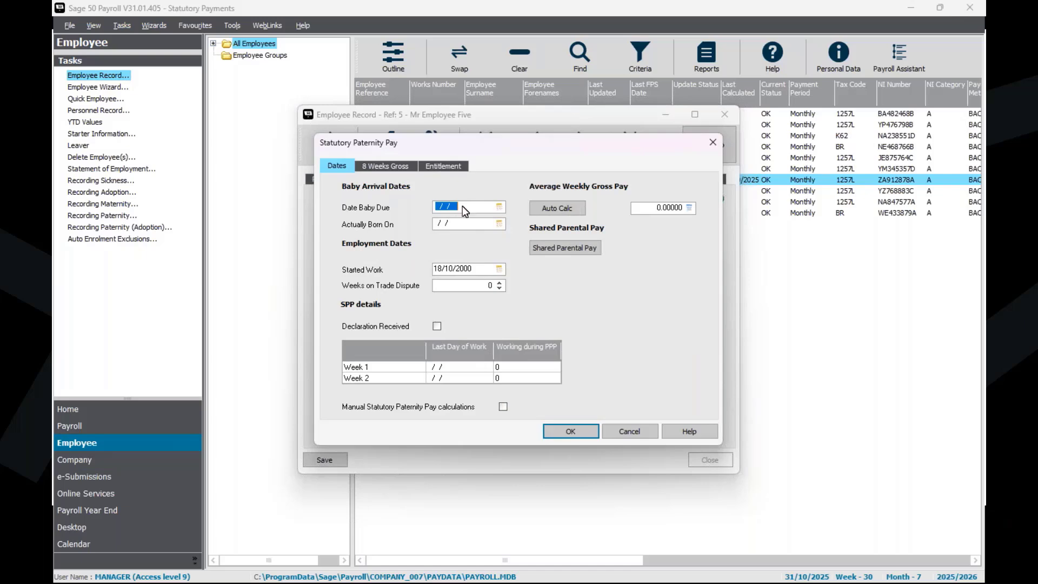
{"action": "left_click", "coordinate": [571, 432]}
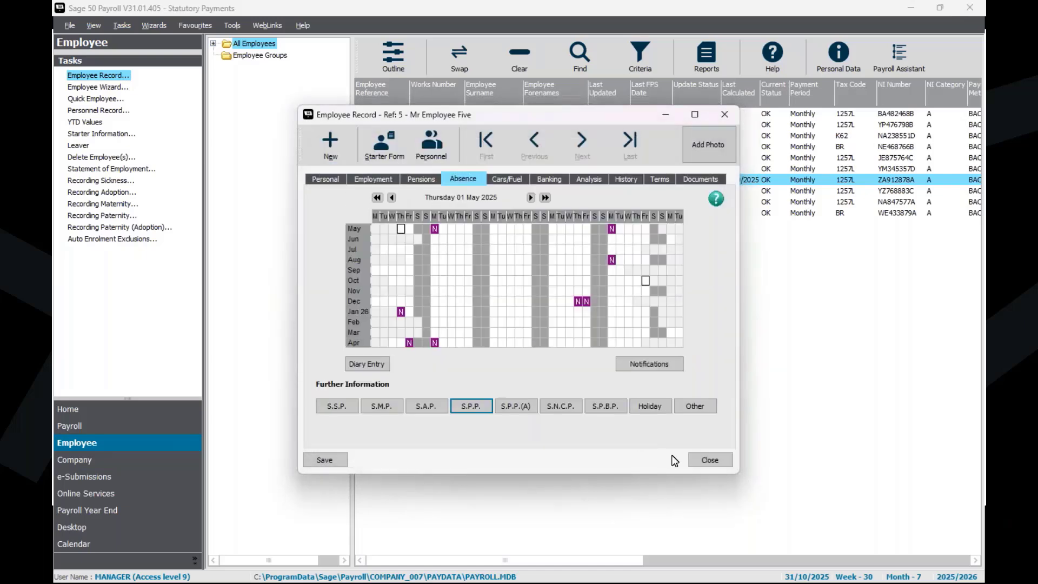
{"action": "left_click", "coordinate": [722, 462]}
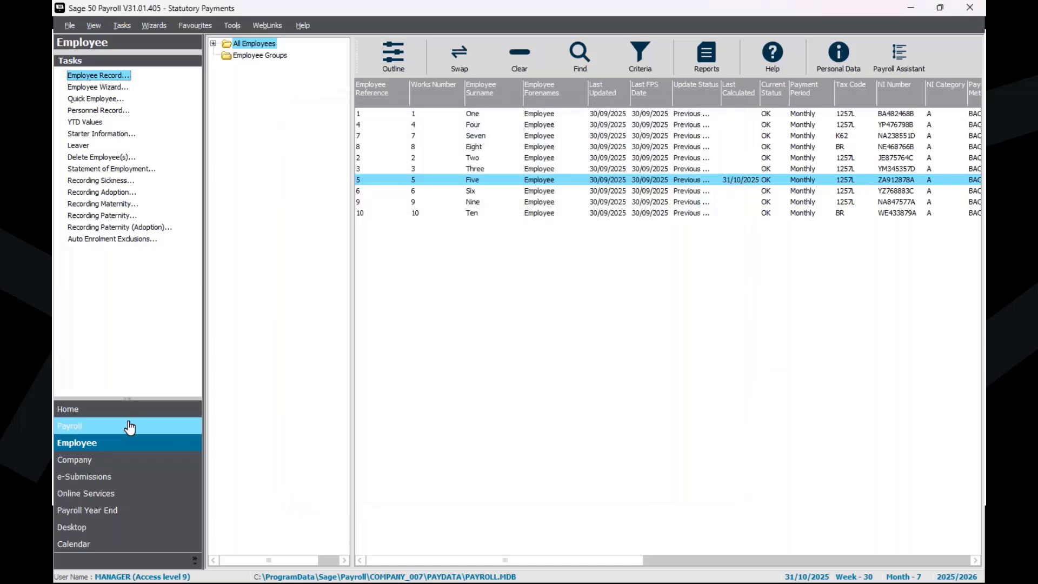
- Open paternity recording for the selected employee, mark the declaration as received, enter the expected date of birth and check entitlement
{"action": "left_click", "coordinate": [134, 425]}
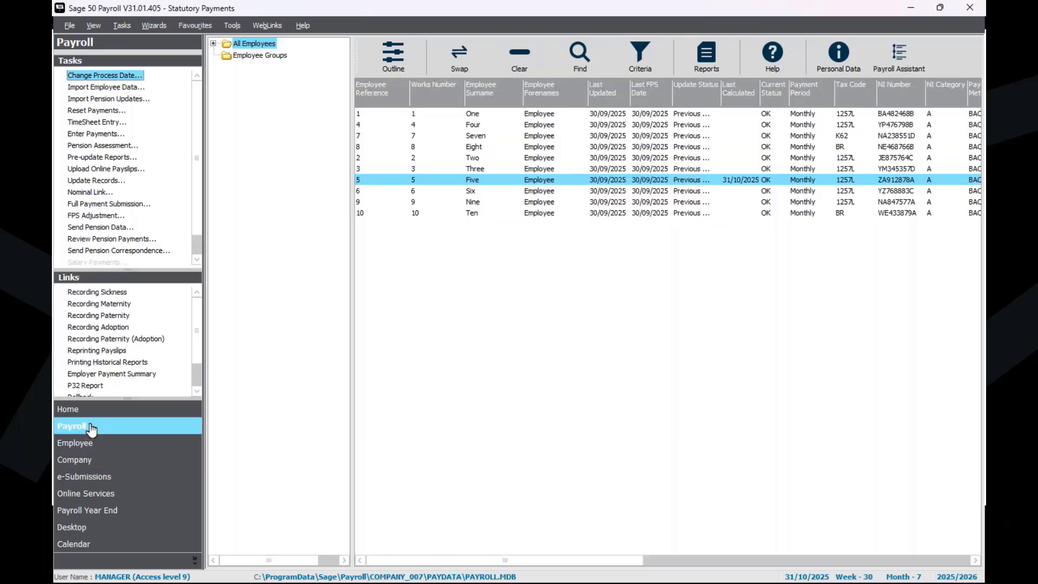
{"action": "left_click", "coordinate": [100, 317]}
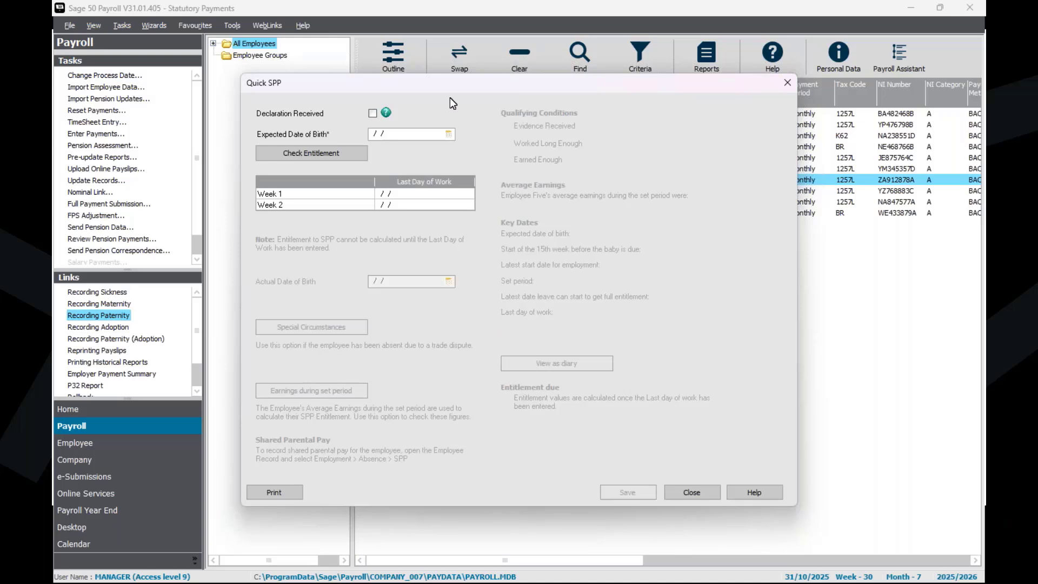
{"action": "left_click", "coordinate": [383, 136]}
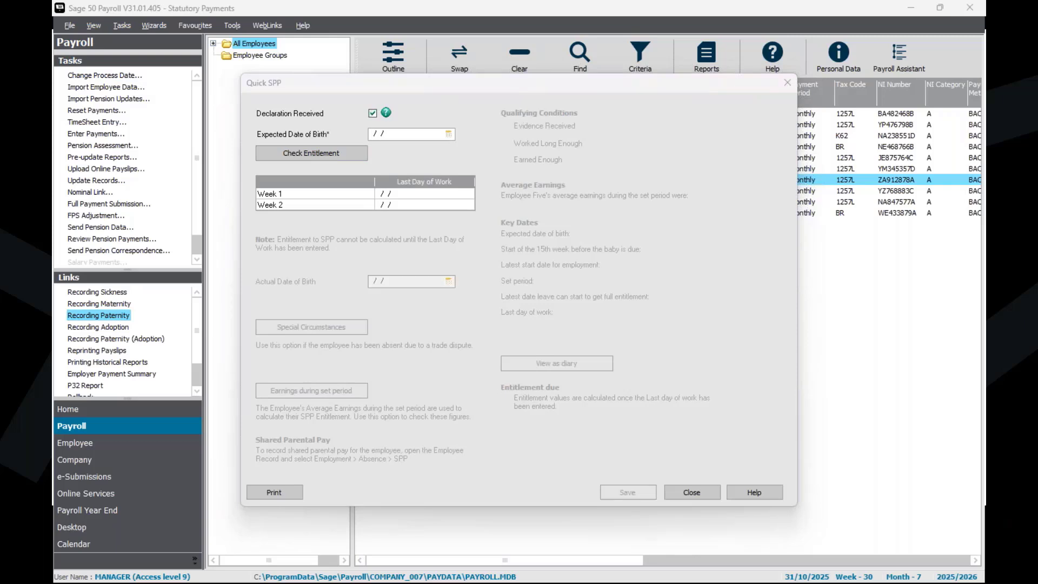
{"action": "left_click", "coordinate": [376, 137]}
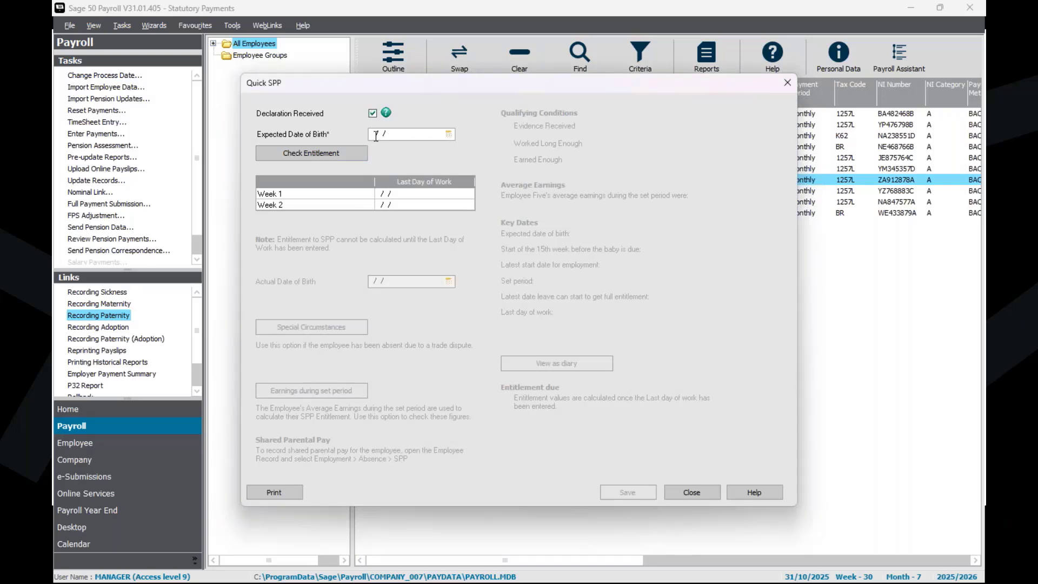
{"action": "type", "text": "1810202"}
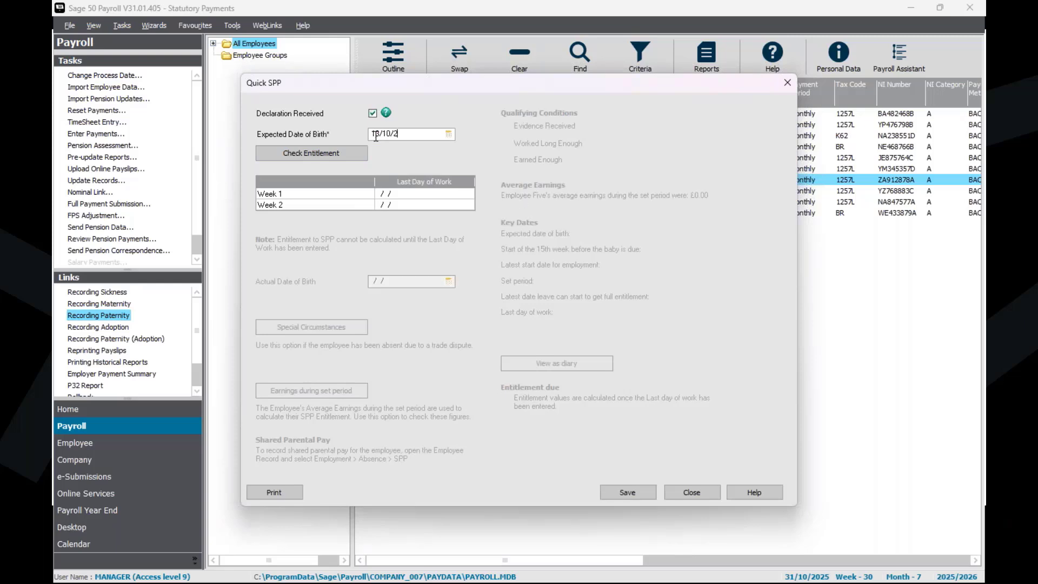
{"action": "type", "text": "5"}
{"action": "left_click", "coordinate": [326, 158]}
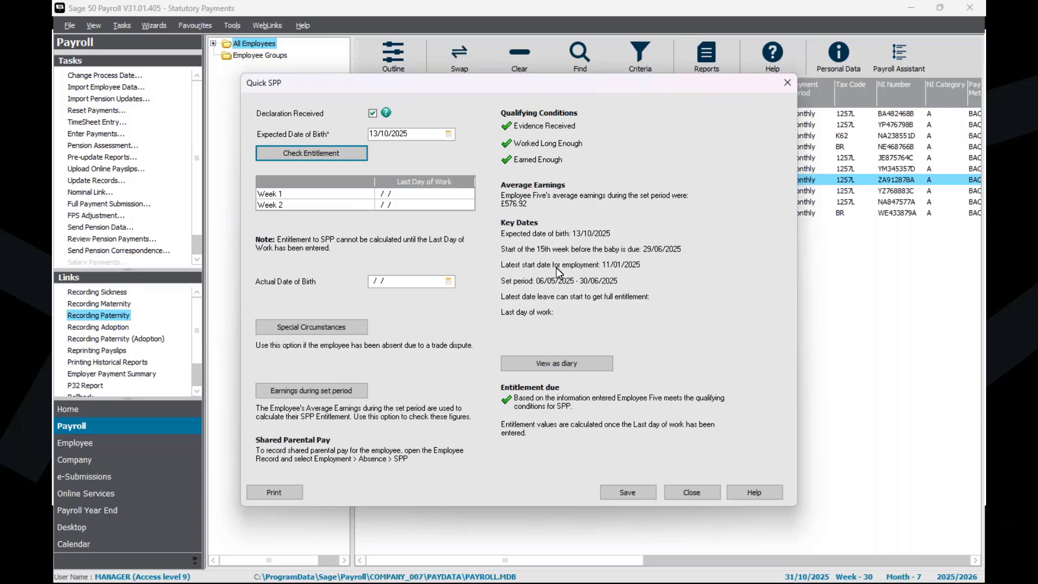
- Set the last day of work to 13/10/2025 for week 1 and 21/10/2025 for week 2
{"action": "left_click", "coordinate": [412, 196]}
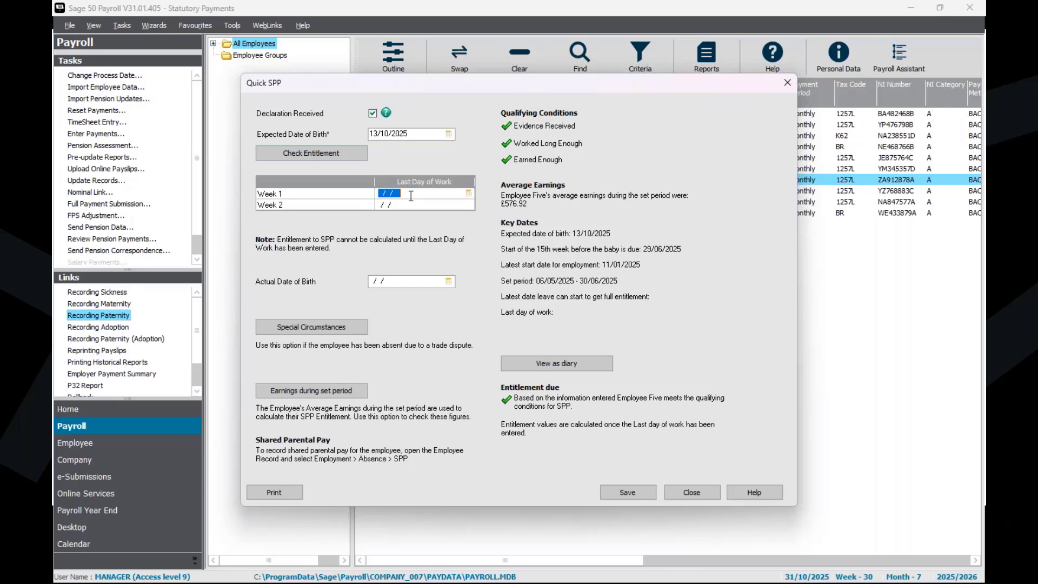
{"action": "type", "text": "13/10/2025"}
{"action": "left_click", "coordinate": [406, 206]}
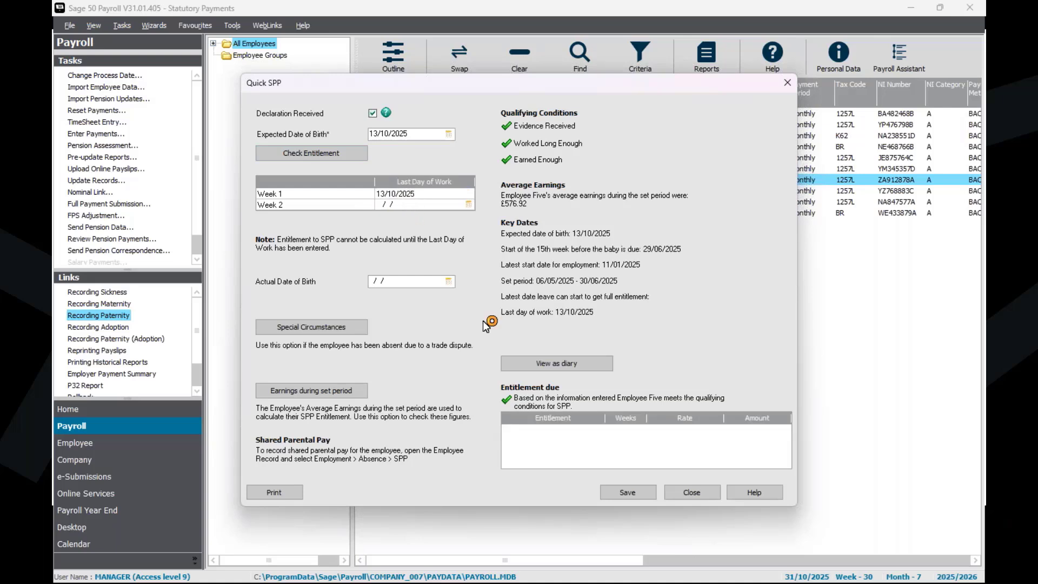
{"action": "left_click", "coordinate": [412, 203]}
{"action": "type", "text": "21/10/2025"}
- Enter the baby's actual date of birth in the Quick SPP details
{"action": "left_click", "coordinate": [387, 278]}
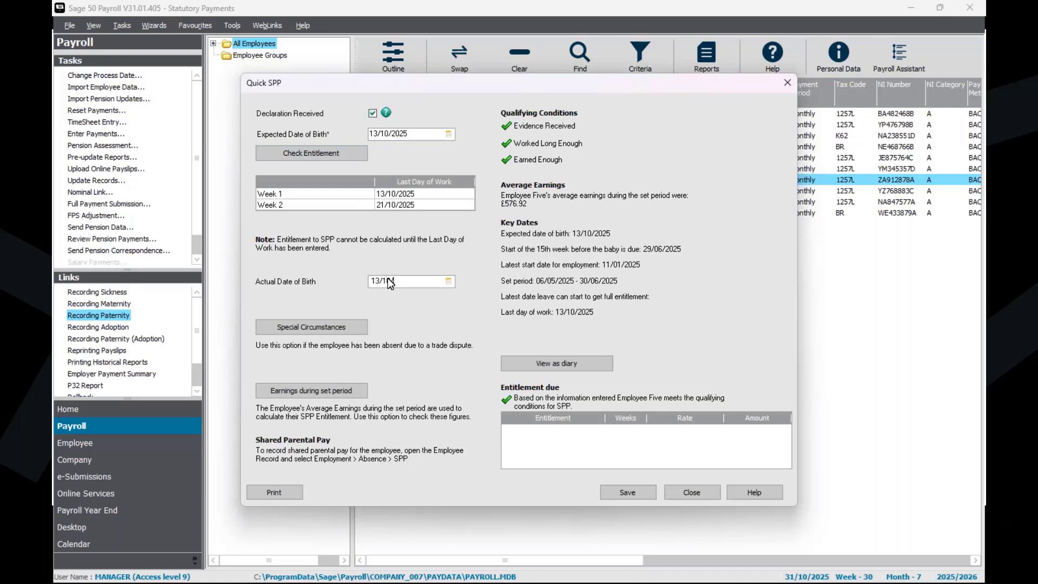
{"action": "type", "text": "13/10/2025"}
{"action": "left_click", "coordinate": [409, 206]}
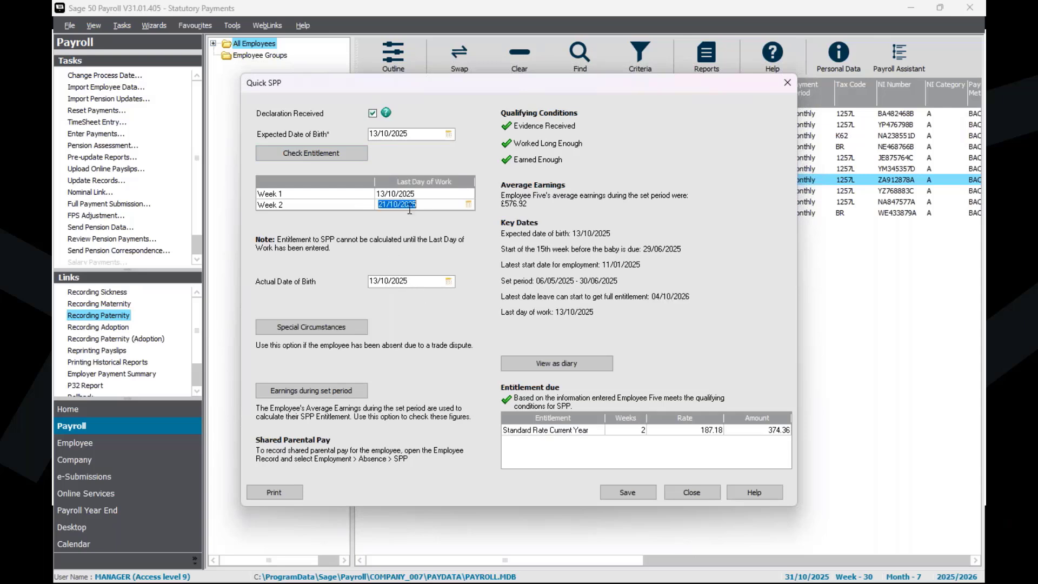
{"action": "left_click", "coordinate": [434, 197]}
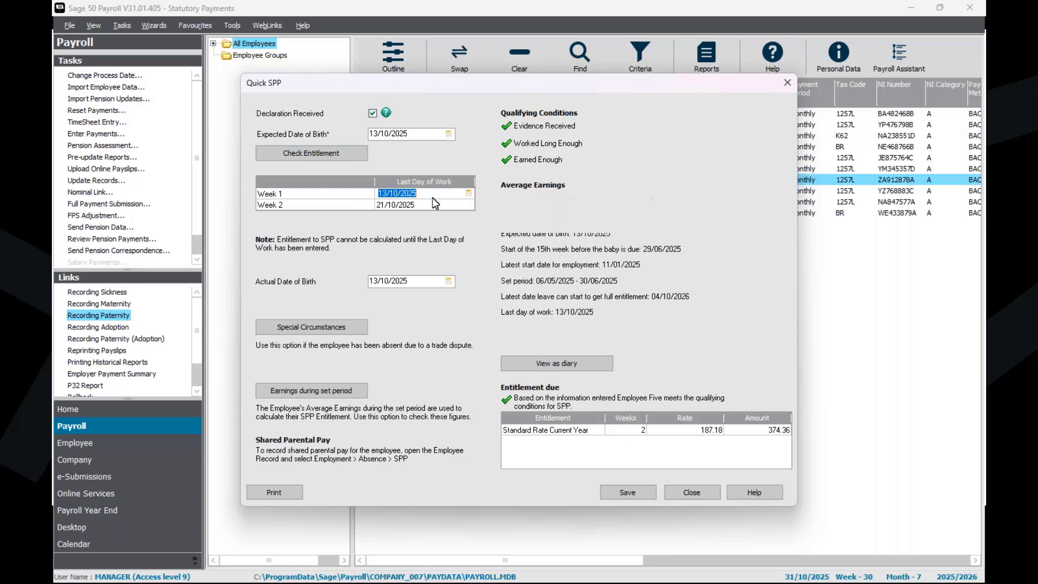
{"action": "left_click", "coordinate": [421, 281]}
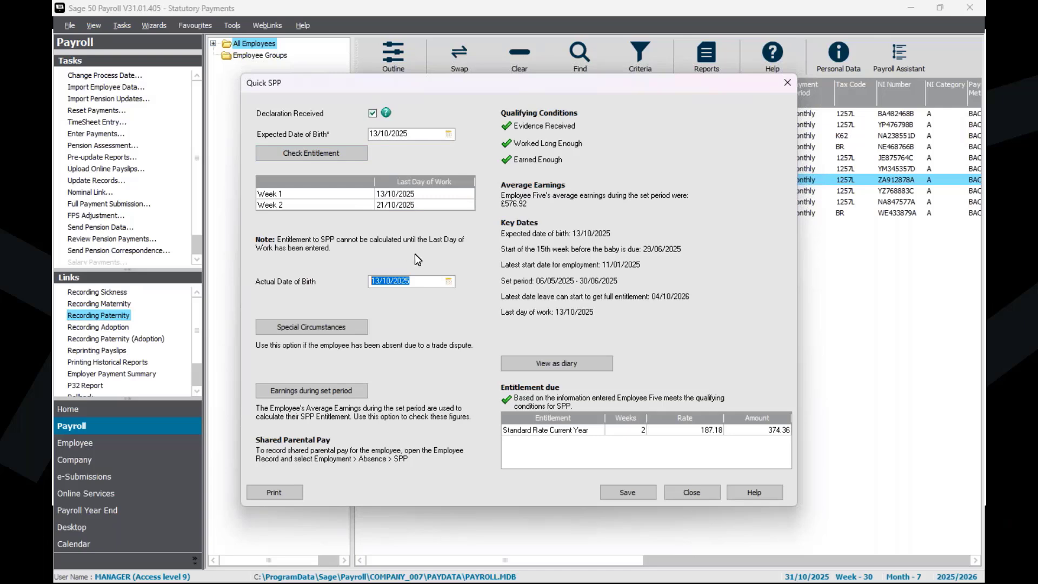
- Review the trade dispute special circumstances and the employee's earnings during the set period
{"action": "left_click", "coordinate": [327, 329]}
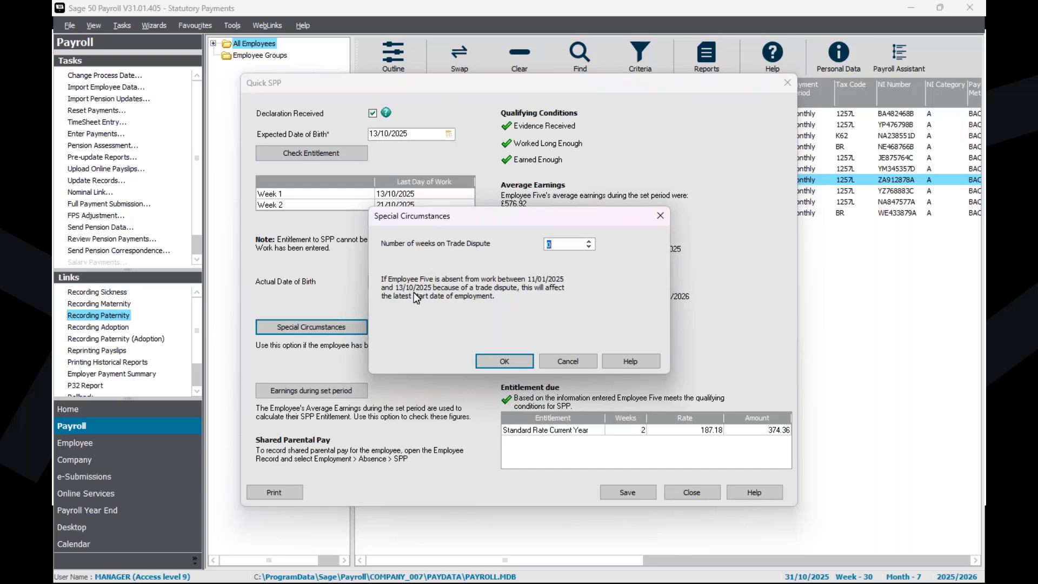
{"action": "left_click", "coordinate": [659, 217]}
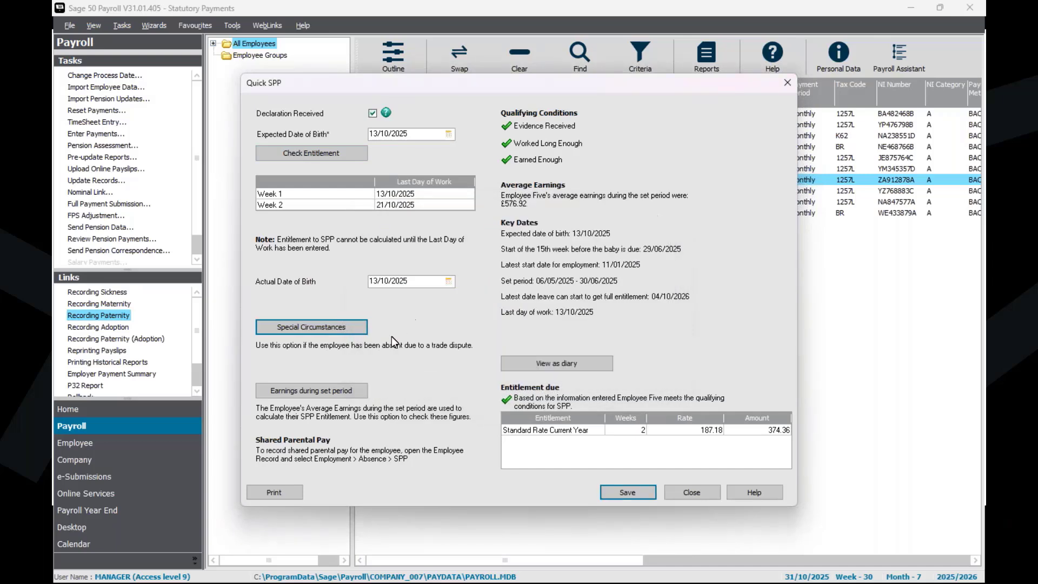
{"action": "left_click", "coordinate": [349, 395]}
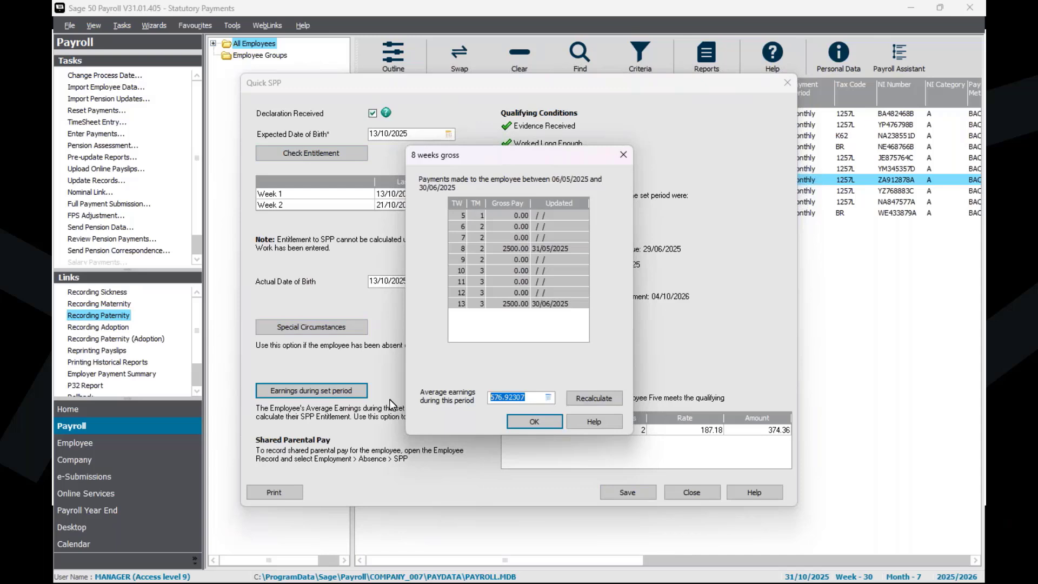
{"action": "left_click", "coordinate": [623, 155]}
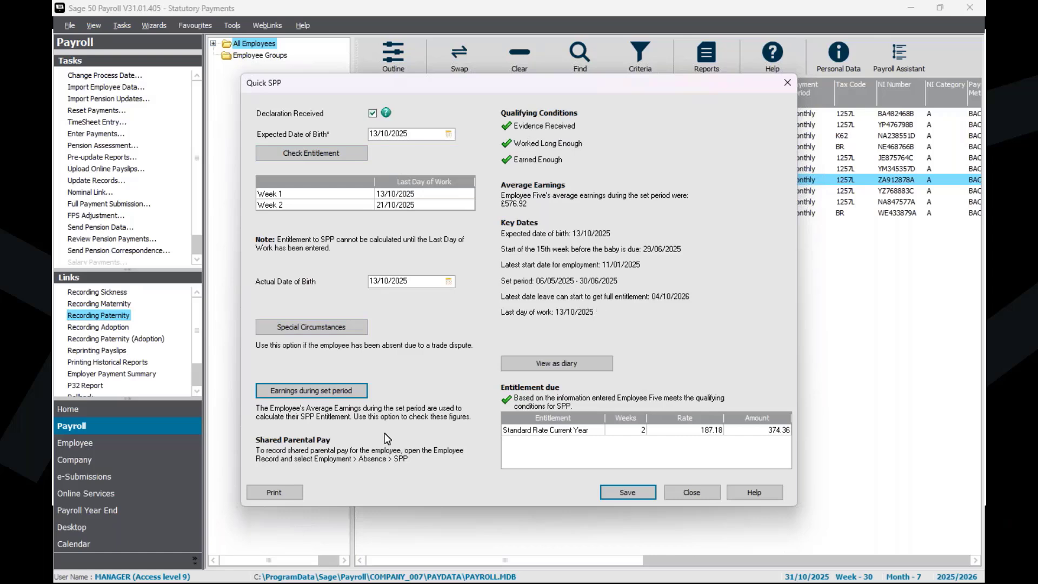
- Save the employee's paternity details and close Quick SPP
{"action": "left_click", "coordinate": [274, 492]}
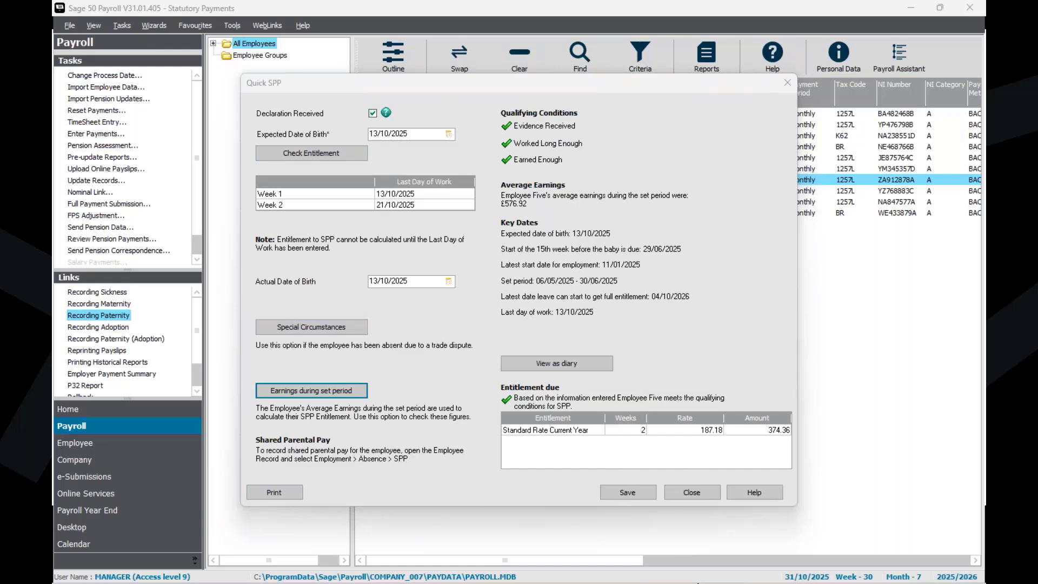
{"action": "mouse_move", "coordinate": [661, 578]}
{"action": "mouse_move", "coordinate": [630, 573]}
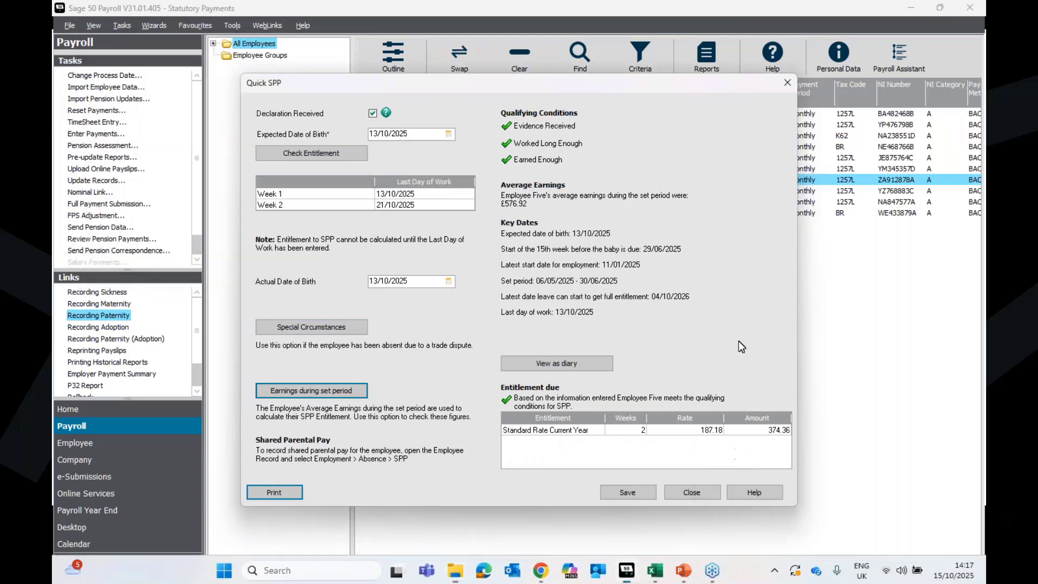
{"action": "left_click", "coordinate": [627, 492]}
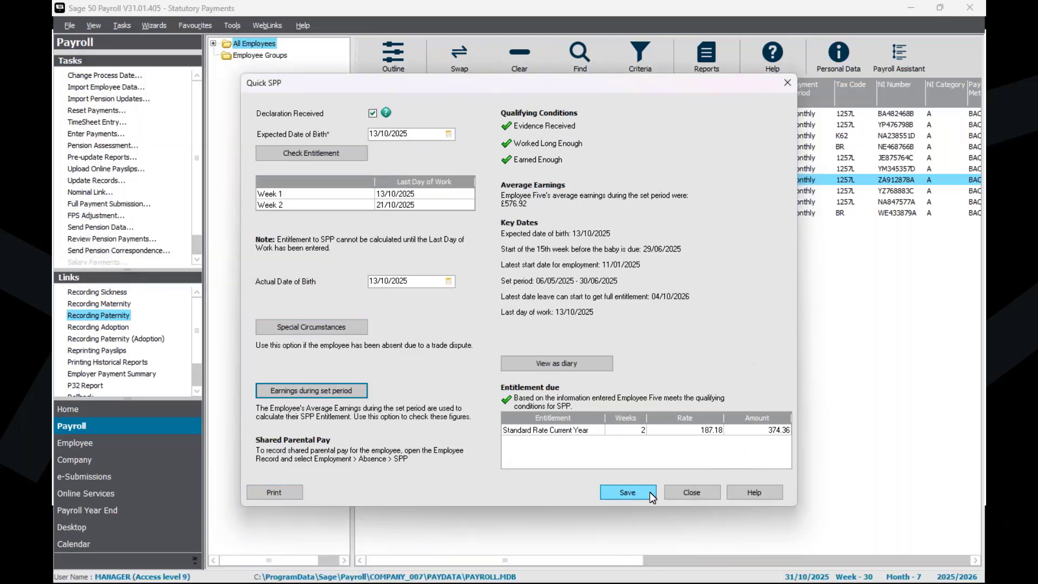
{"action": "left_click", "coordinate": [677, 488]}
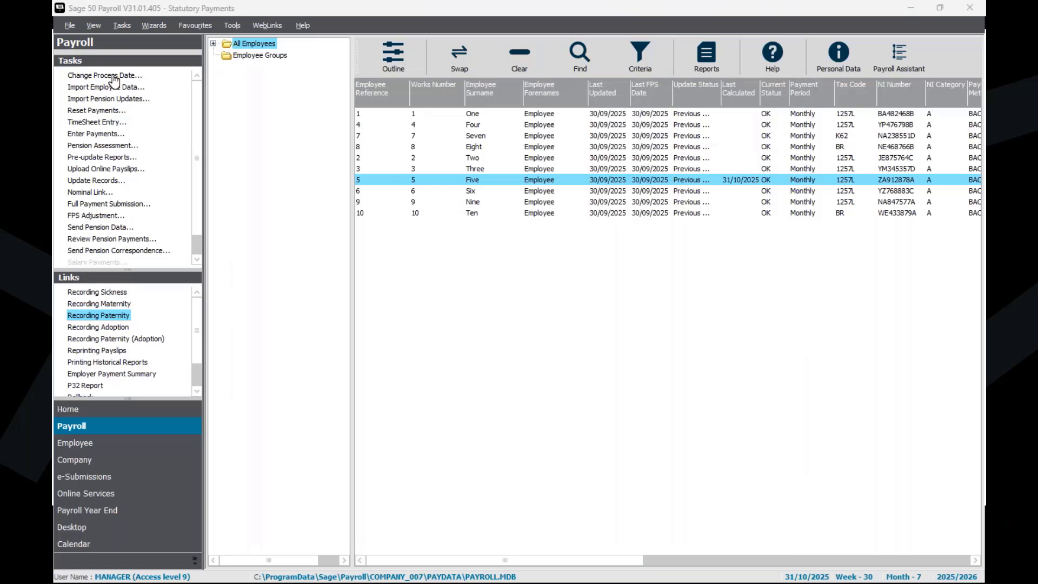
- Start entering payments for the selected employee, checking for legislation updates first
{"action": "left_click", "coordinate": [109, 138]}
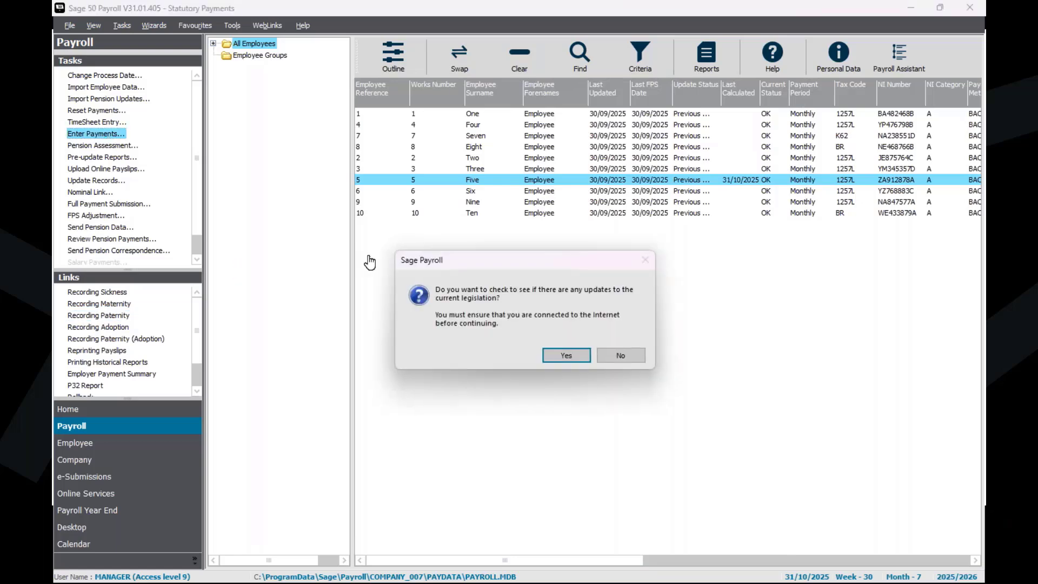
{"action": "key", "text": "Return"}
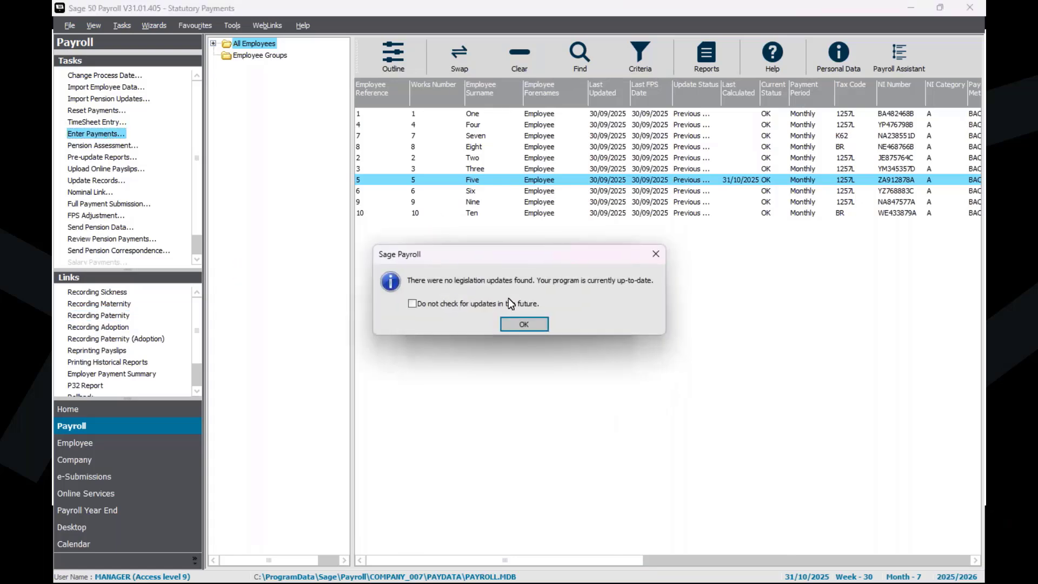
{"action": "left_click", "coordinate": [531, 326]}
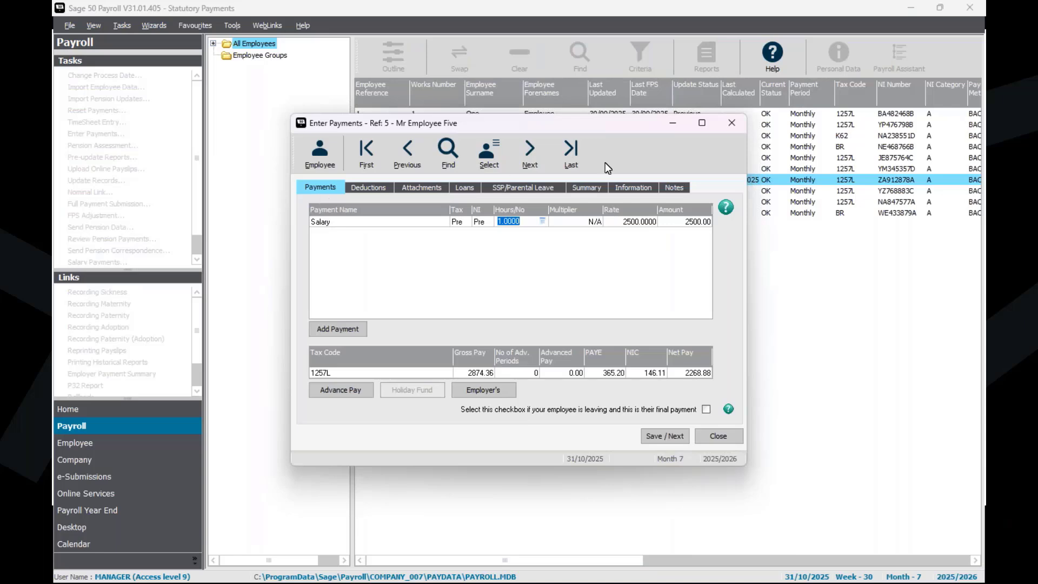
- Inspect the SPP dates and entitlement behind the Statutory Paternity Pay amount in the payment summary, and cancel without changes
{"action": "left_click", "coordinate": [595, 190]}
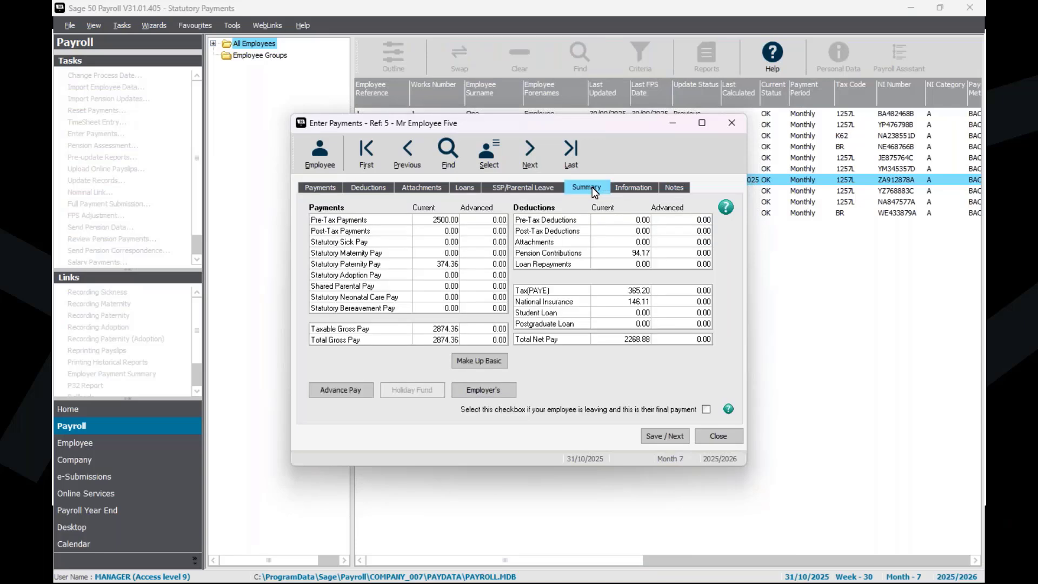
{"action": "left_click", "coordinate": [453, 266]}
{"action": "double_click", "coordinate": [430, 264]}
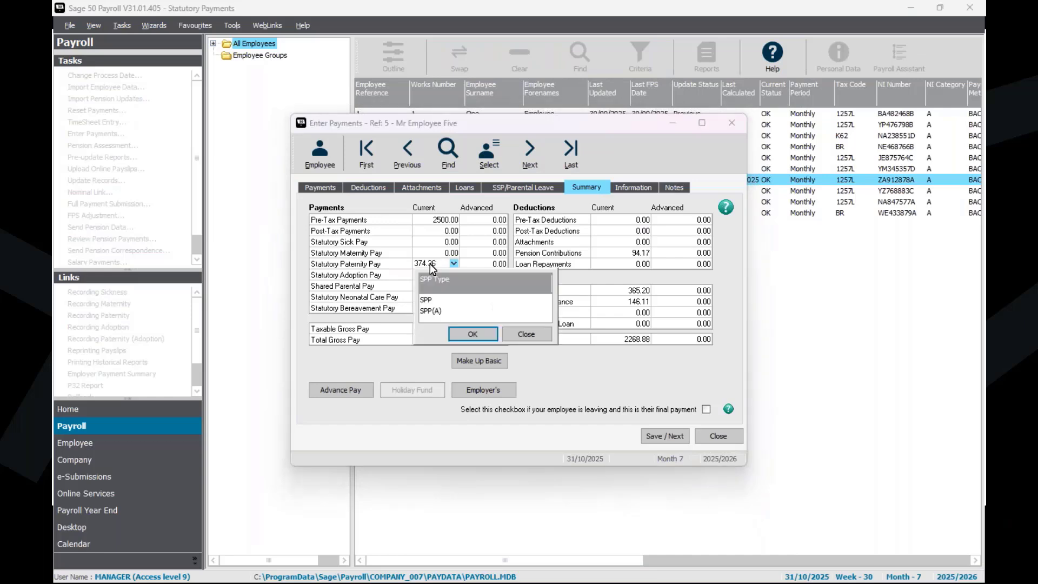
{"action": "left_click", "coordinate": [426, 300]}
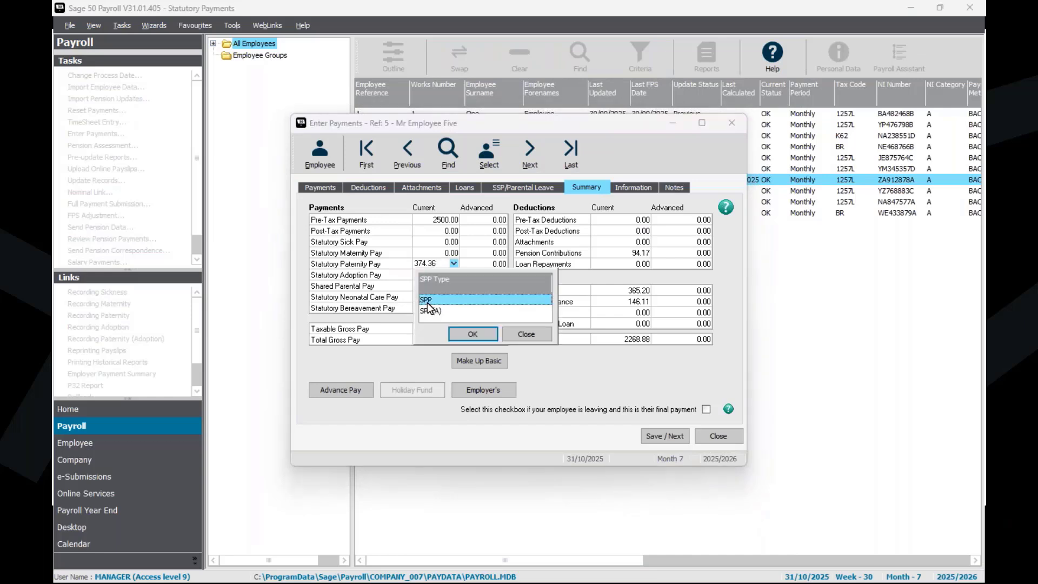
{"action": "left_click", "coordinate": [472, 331]}
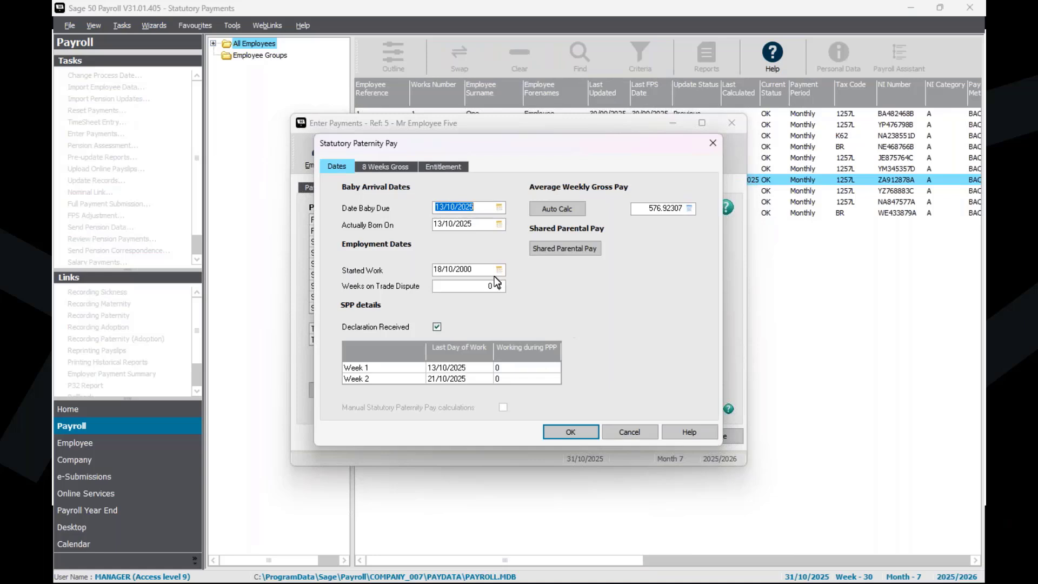
{"action": "left_click", "coordinate": [444, 167]}
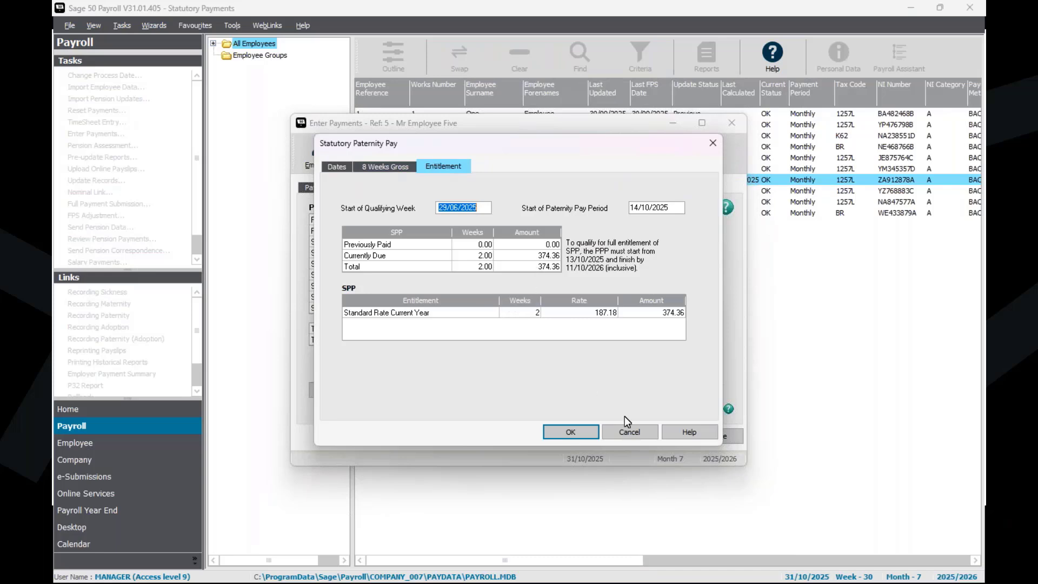
{"action": "left_click", "coordinate": [630, 433]}
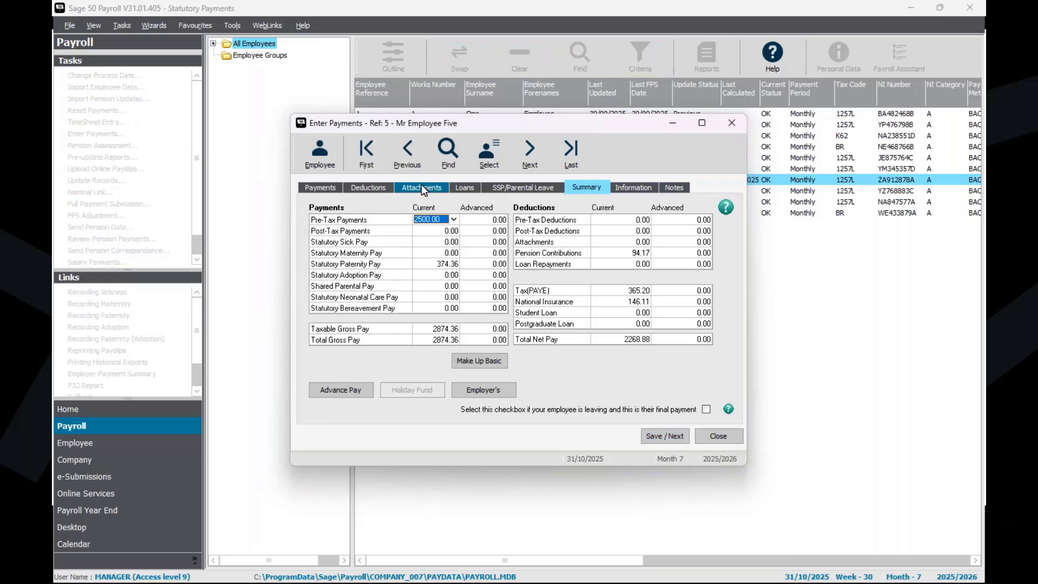
- Compare the employee's salary payment line with the pre-tax and statutory paternity amounts in the payment summary
{"action": "left_click", "coordinate": [320, 187]}
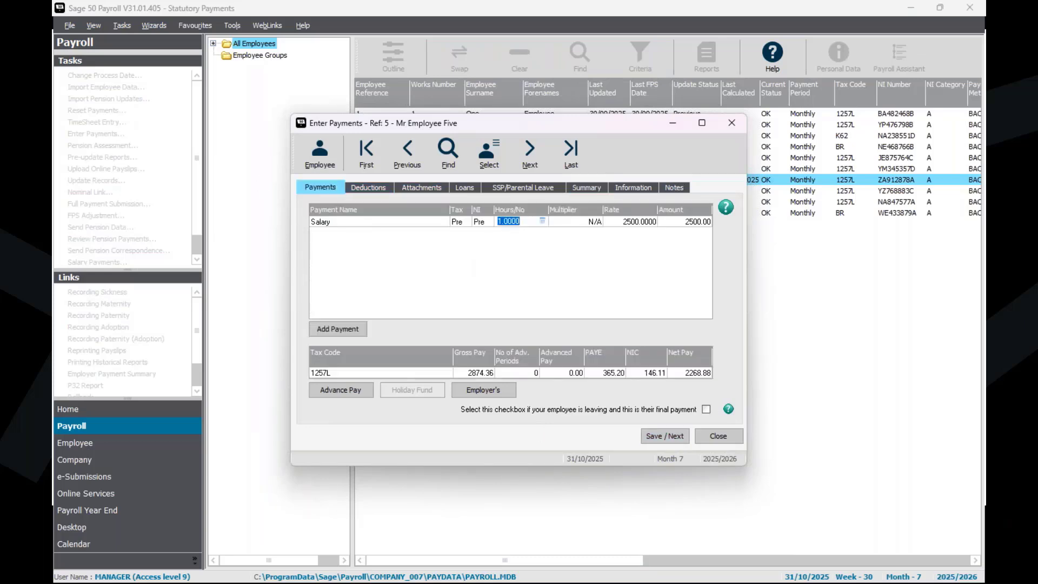
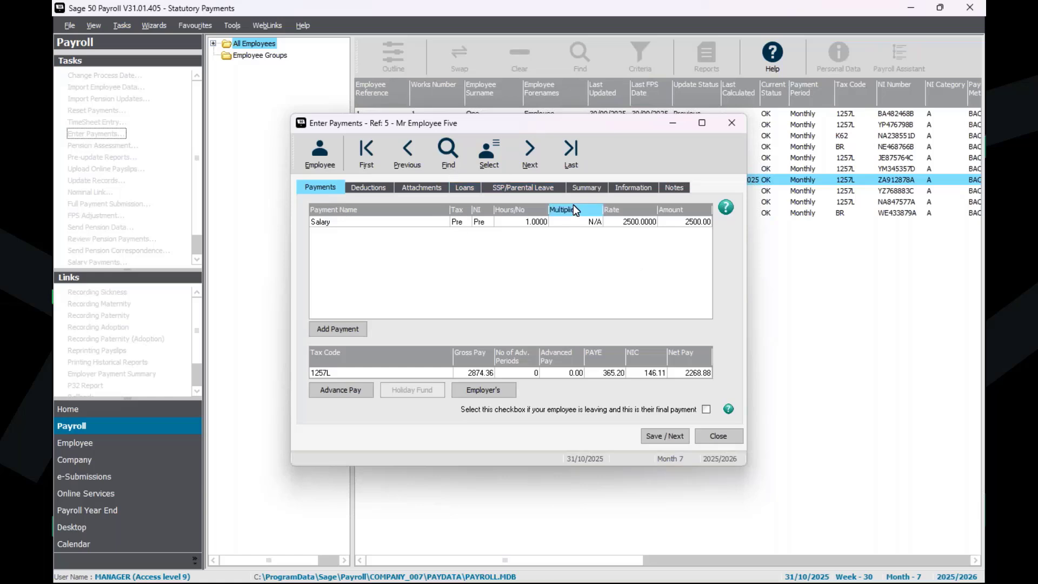
{"action": "left_click", "coordinate": [590, 186]}
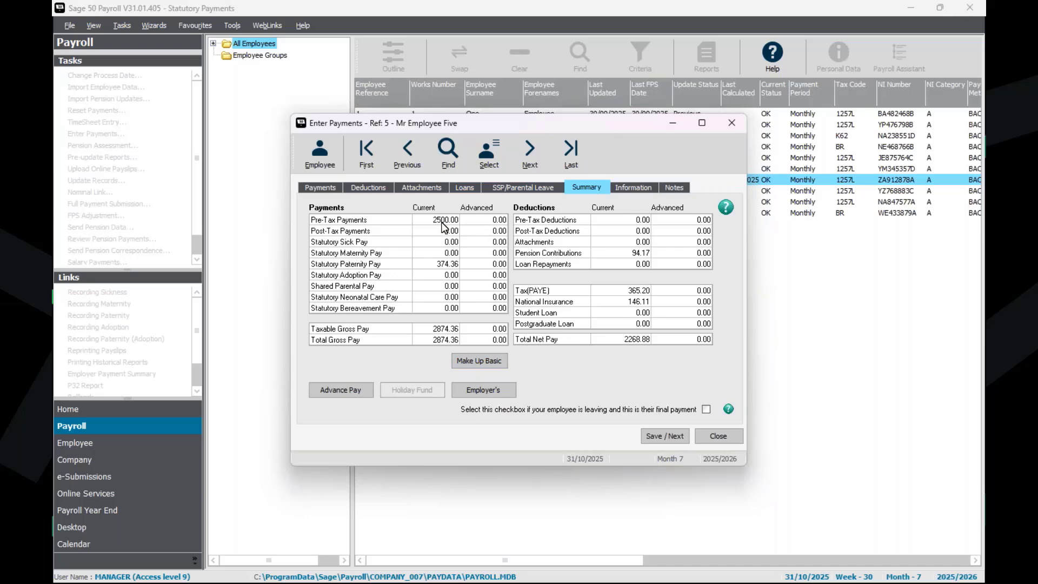
- Check the salary payment line, and apply Make Up Basic to the employee's statutory payment from the payment summary
{"action": "left_click", "coordinate": [319, 187]}
{"action": "left_click", "coordinate": [517, 221]}
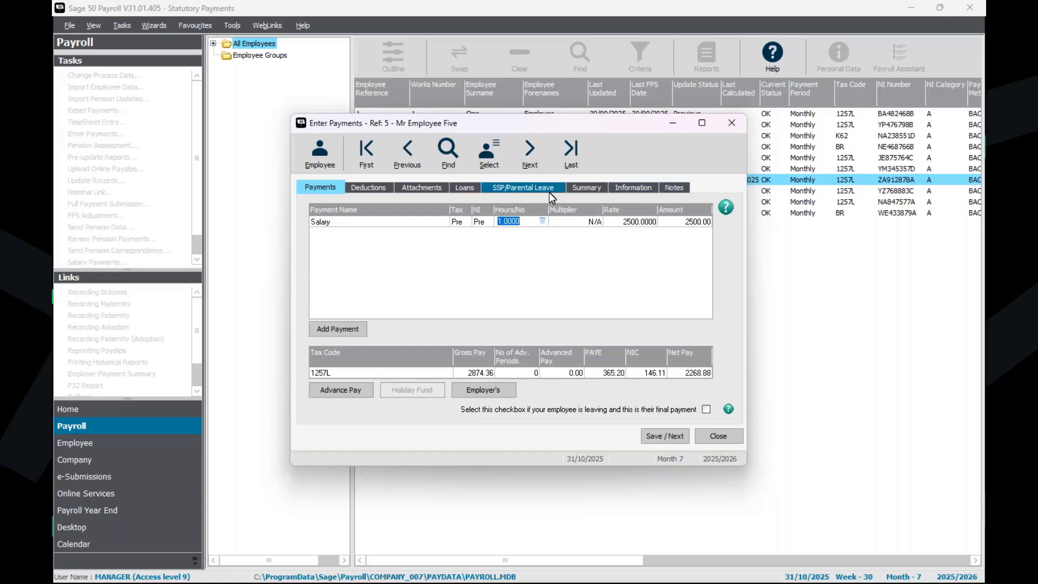
{"action": "left_click", "coordinate": [589, 187]}
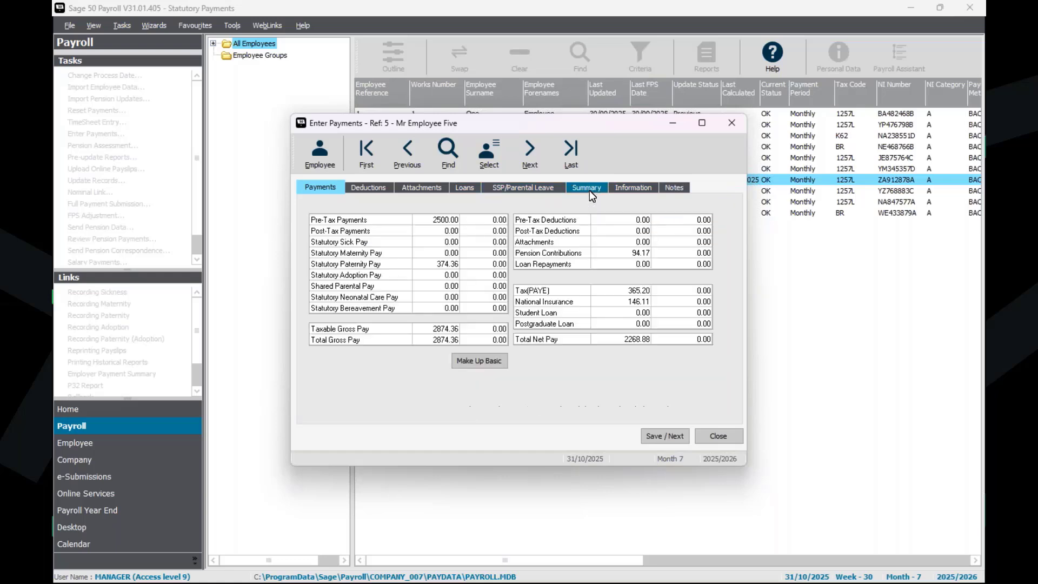
{"action": "left_click", "coordinate": [500, 364]}
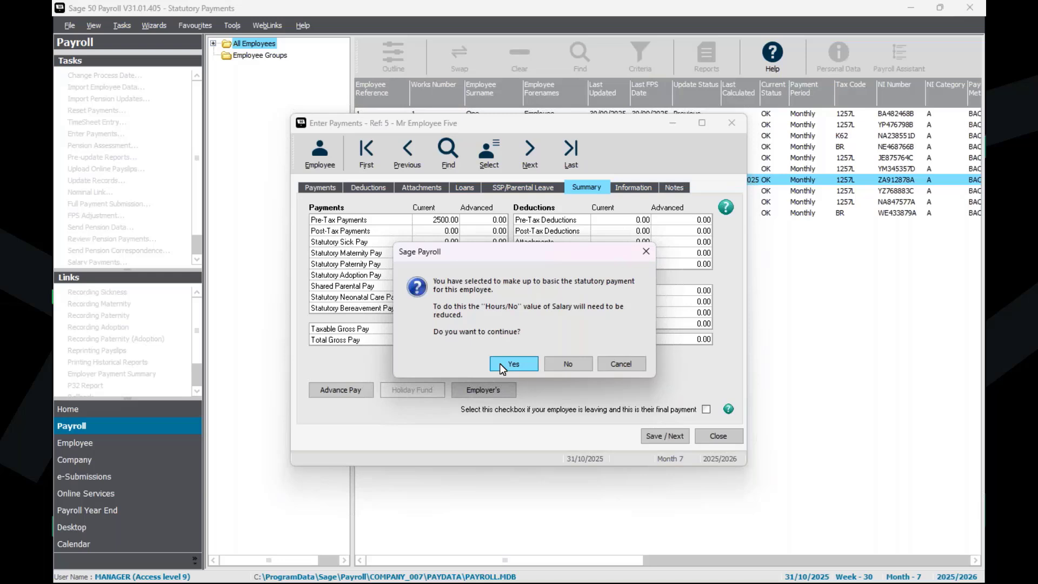
{"action": "left_click", "coordinate": [509, 365]}
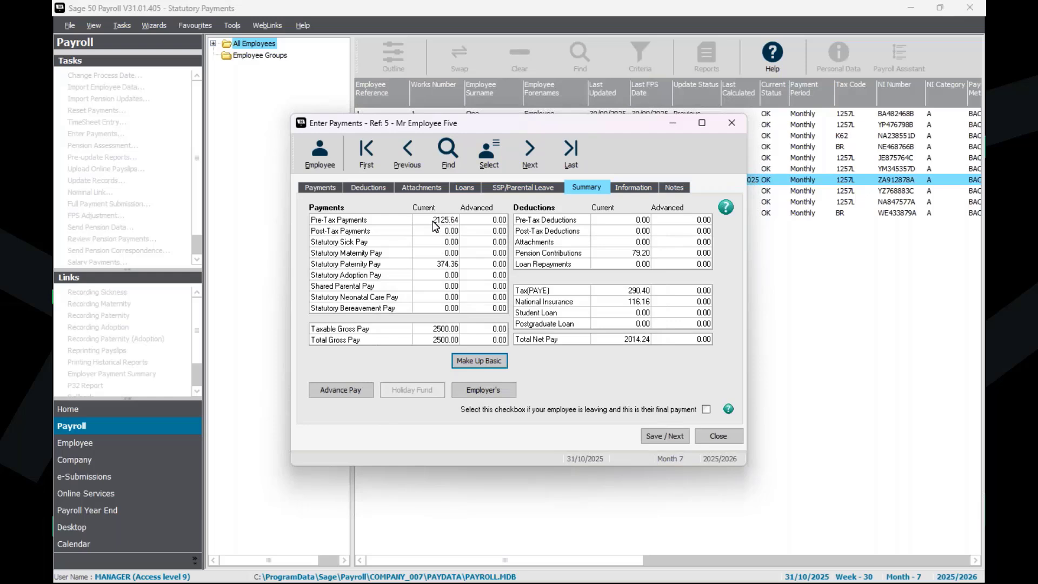
{"action": "left_click", "coordinate": [443, 265]}
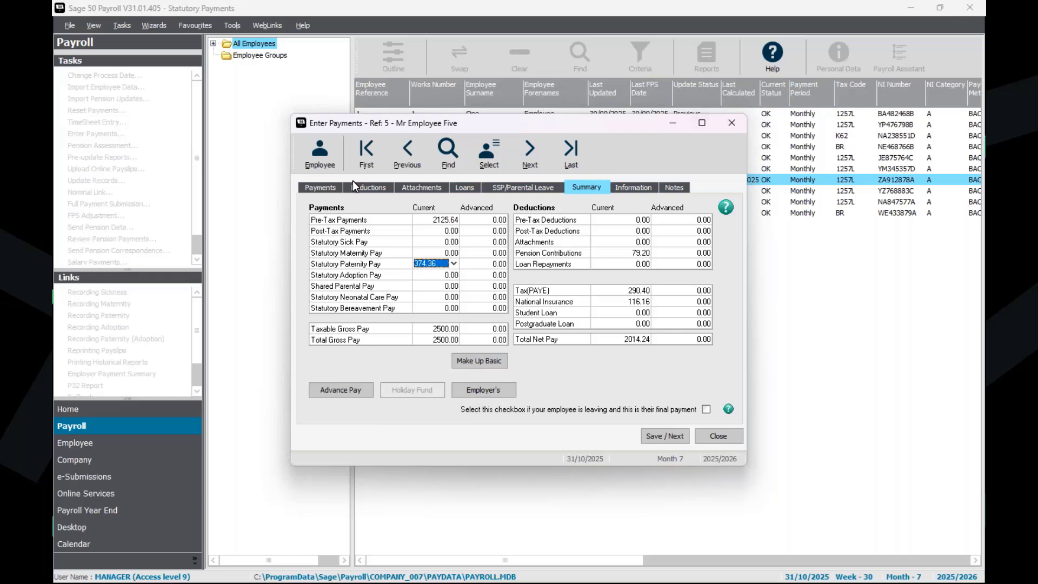
- Reset the Hours/No of the employee's Salary payment to 1
{"action": "left_click", "coordinate": [311, 191]}
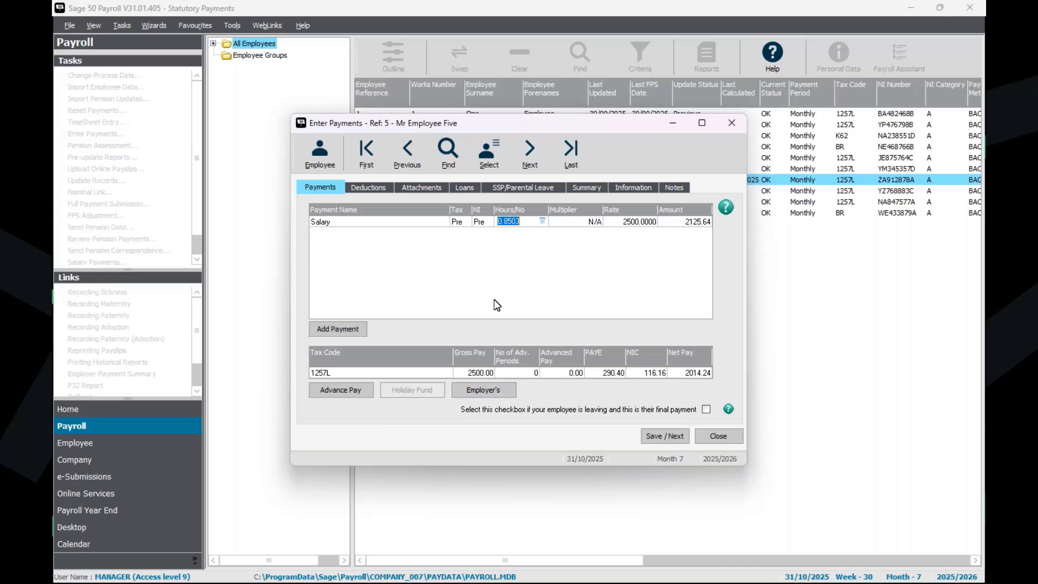
{"action": "type", "text": "1"}
{"action": "left_click", "coordinate": [641, 223]}
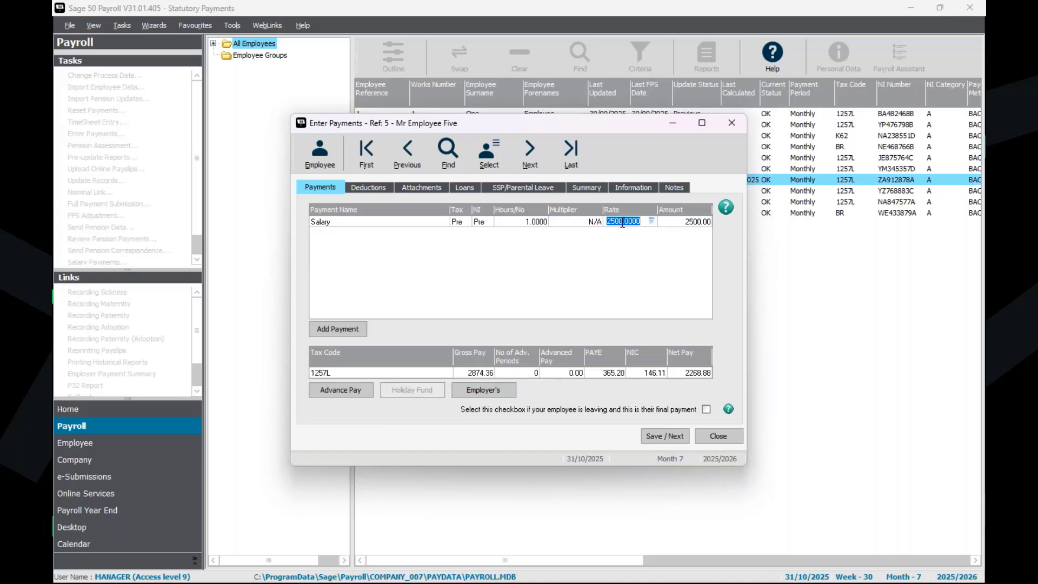
- Calculate the Salary payment's Hours/No as 13 divided by 23, apply 0.5652, and close the employee's payment entry
{"action": "left_click", "coordinate": [534, 222]}
{"action": "left_click", "coordinate": [543, 222]}
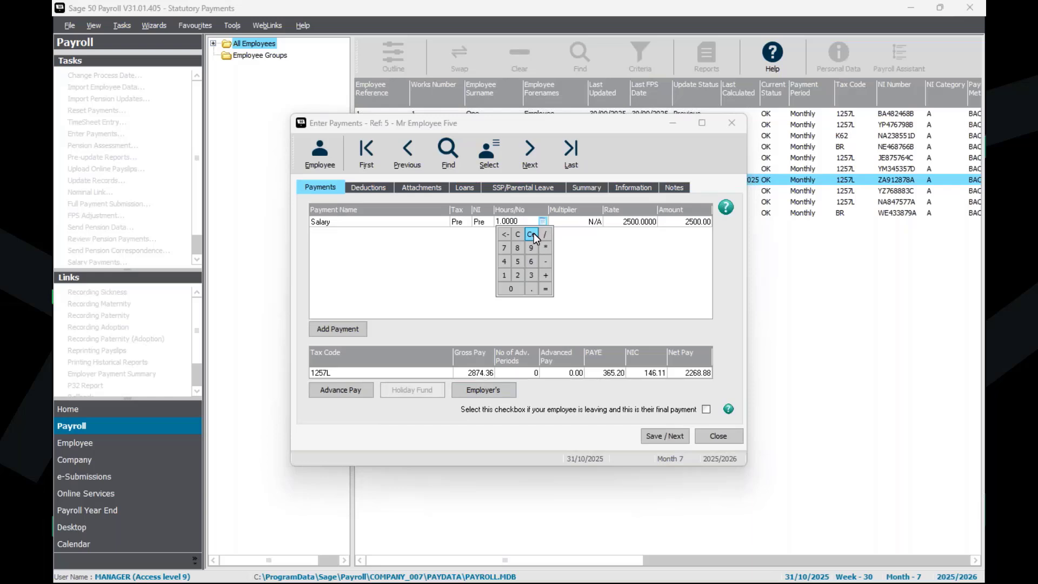
{"action": "left_click", "coordinate": [505, 275]}
{"action": "left_click", "coordinate": [531, 275]}
{"action": "left_click", "coordinate": [518, 275]}
{"action": "left_click", "coordinate": [531, 275]}
{"action": "left_click", "coordinate": [546, 289]}
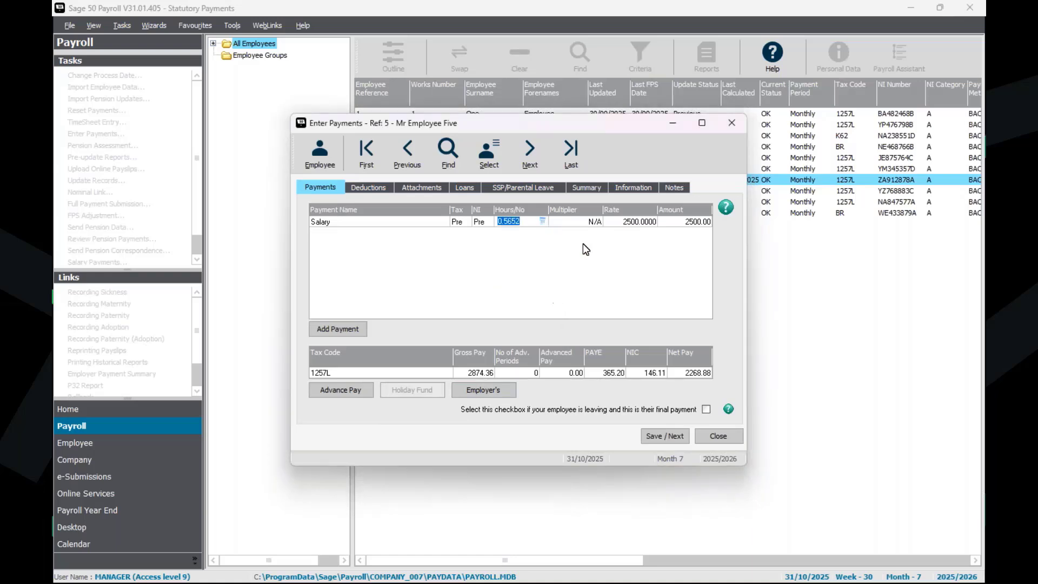
{"action": "left_click", "coordinate": [623, 221]}
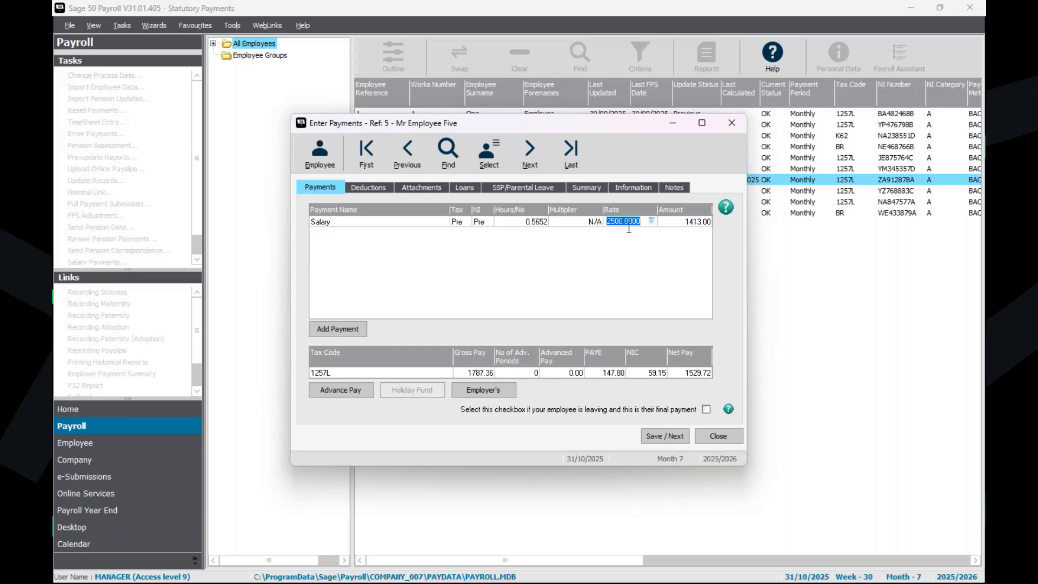
{"action": "left_click", "coordinate": [536, 222]}
{"action": "left_click", "coordinate": [743, 122]}
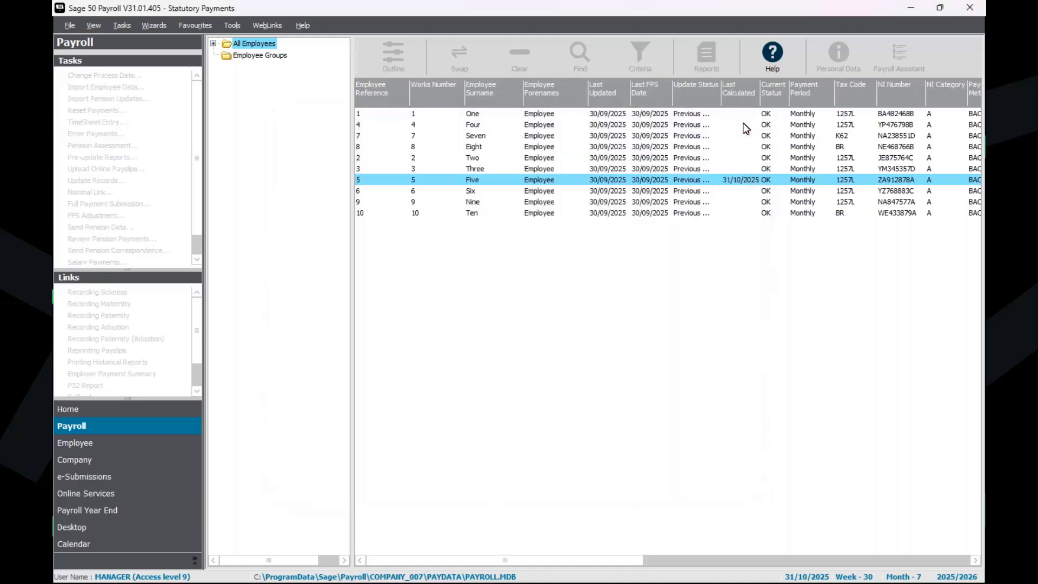
- Preview the Laser (2 per A4 sheet) pre-update payslip for employee reference 5 only, and close the reports
{"action": "left_click", "coordinate": [525, 61]}
{"action": "left_click", "coordinate": [460, 64]}
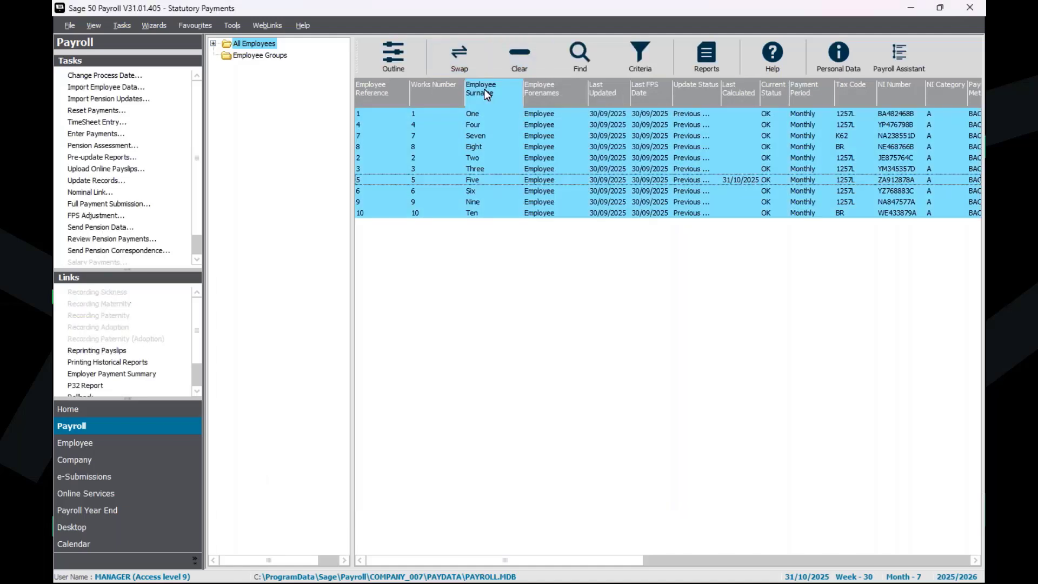
{"action": "left_click", "coordinate": [516, 53]}
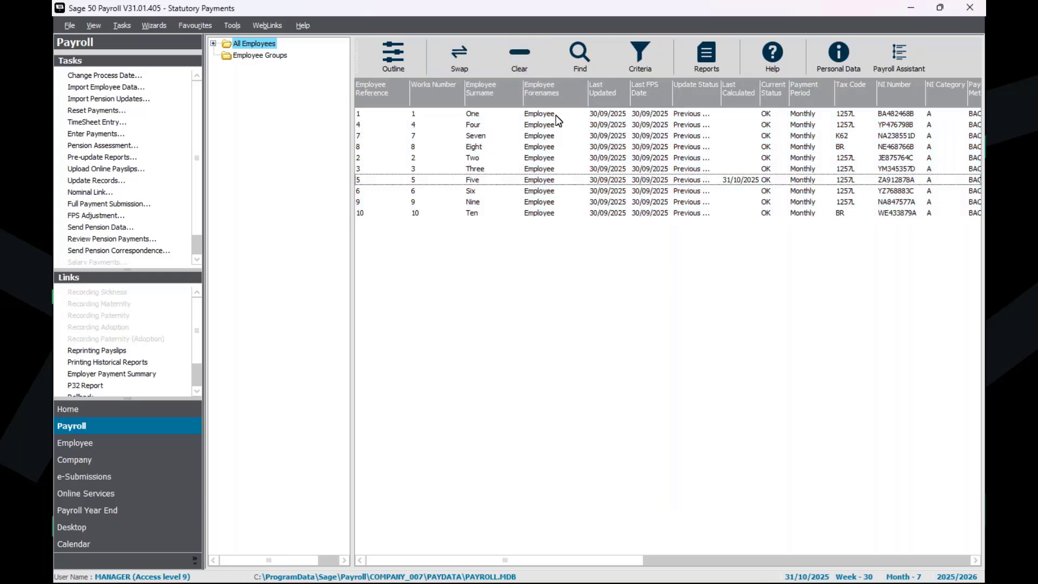
{"action": "left_click", "coordinate": [510, 181]}
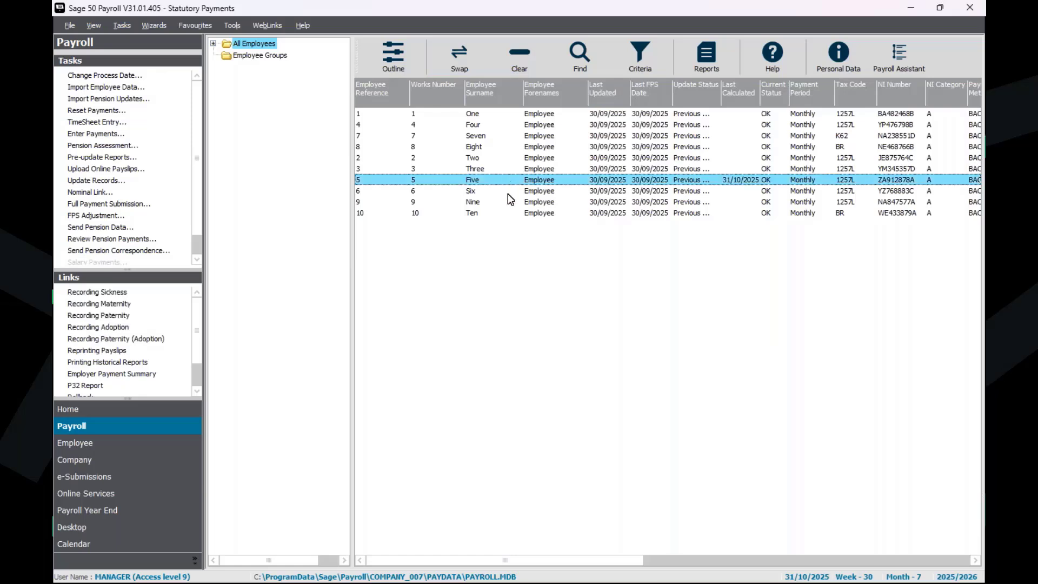
{"action": "left_click", "coordinate": [97, 157]}
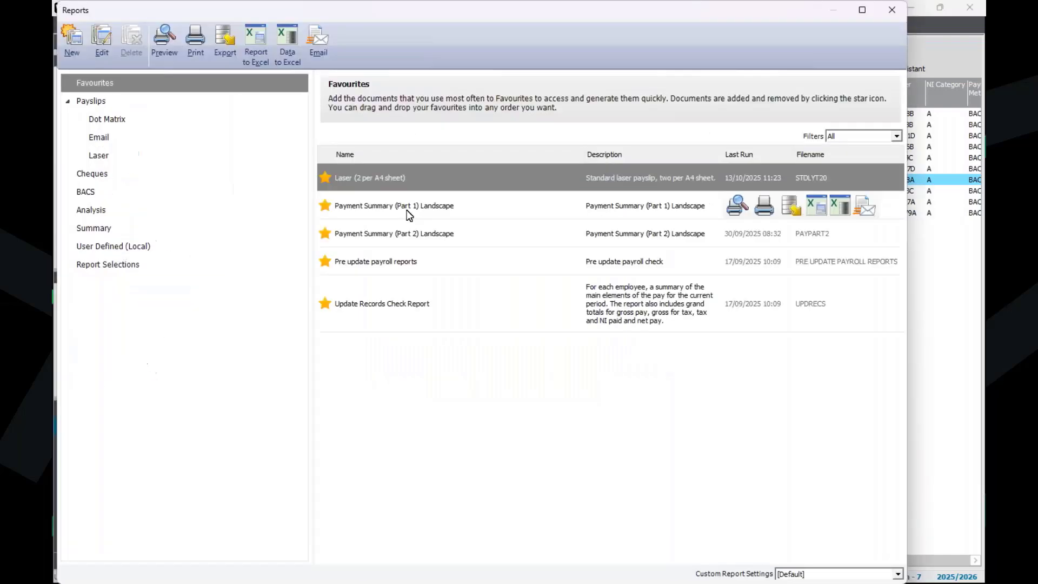
{"action": "mouse_move", "coordinate": [744, 183]}
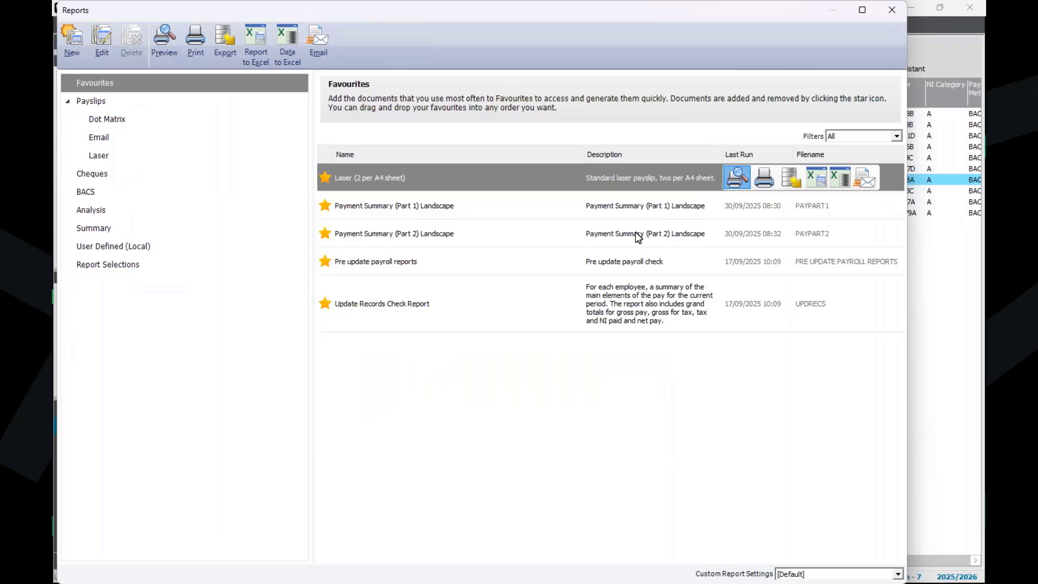
{"action": "left_click", "coordinate": [736, 178]}
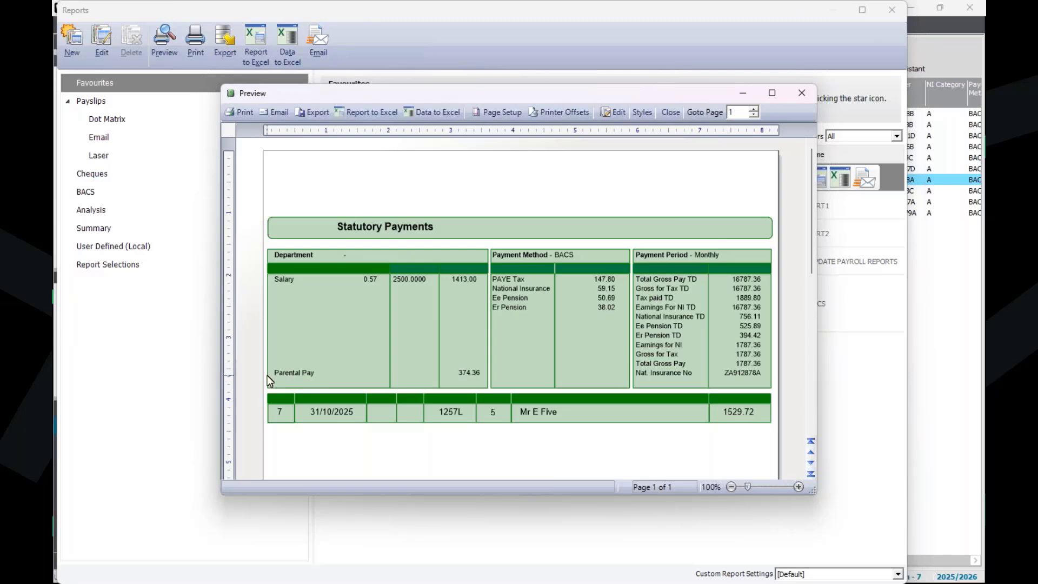
{"action": "left_click", "coordinate": [799, 92]}
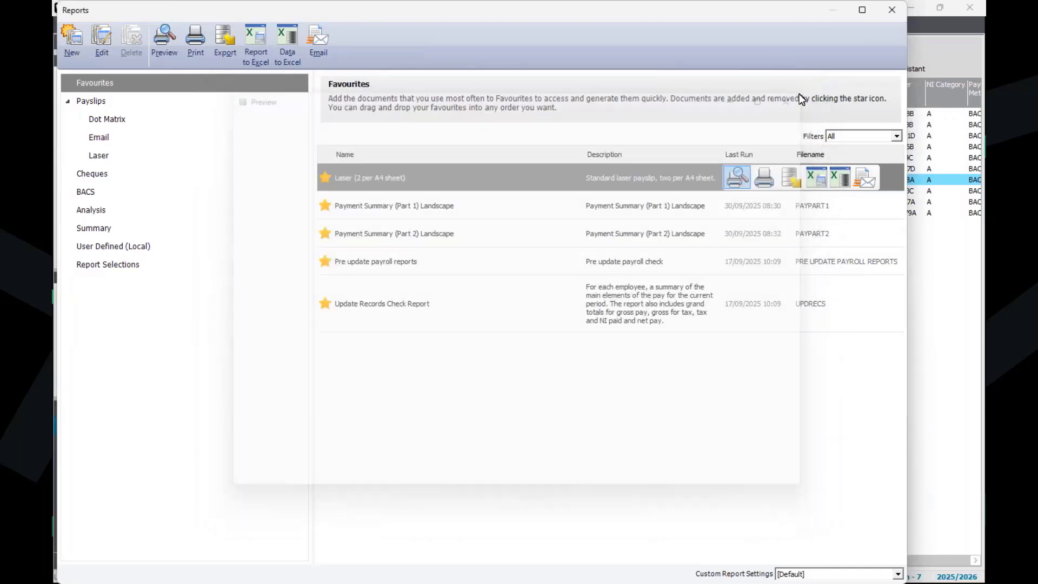
{"action": "left_click", "coordinate": [891, 12]}
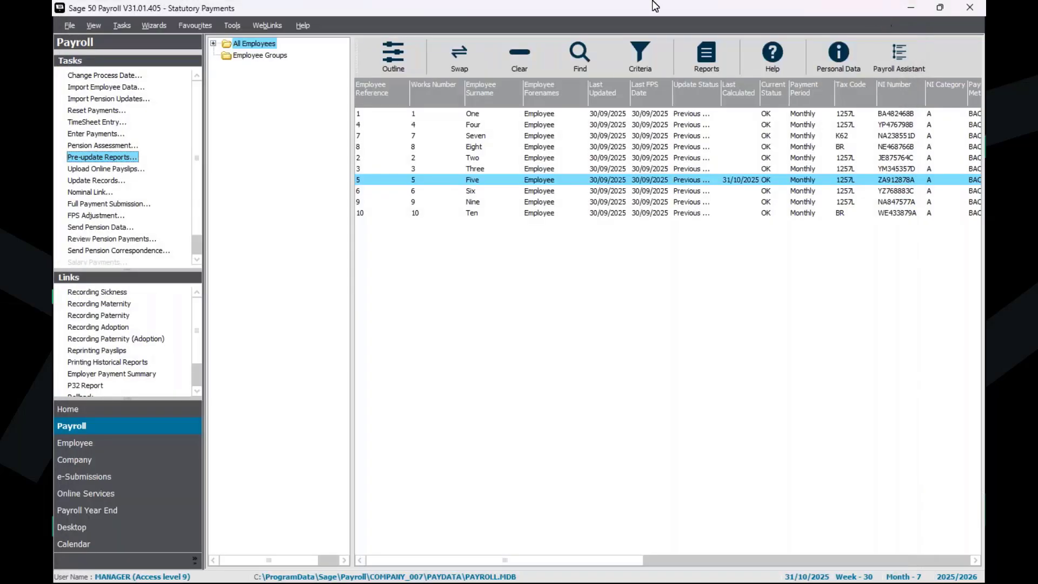
- Update the payroll records for all monthly employees with the Update Records Wizard
{"action": "left_click", "coordinate": [482, 62]}
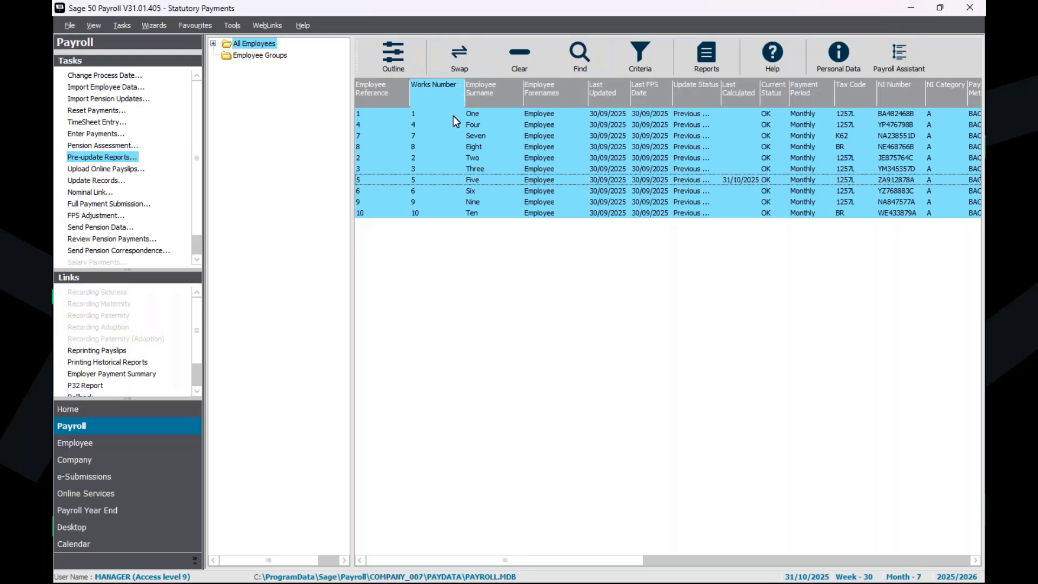
{"action": "left_click", "coordinate": [94, 183]}
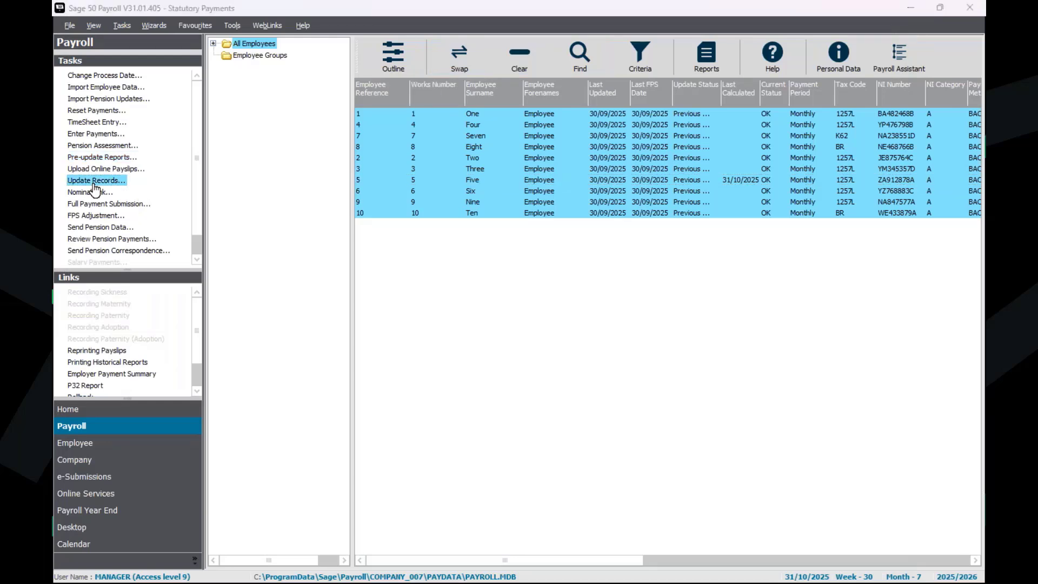
{"action": "left_click", "coordinate": [560, 356]}
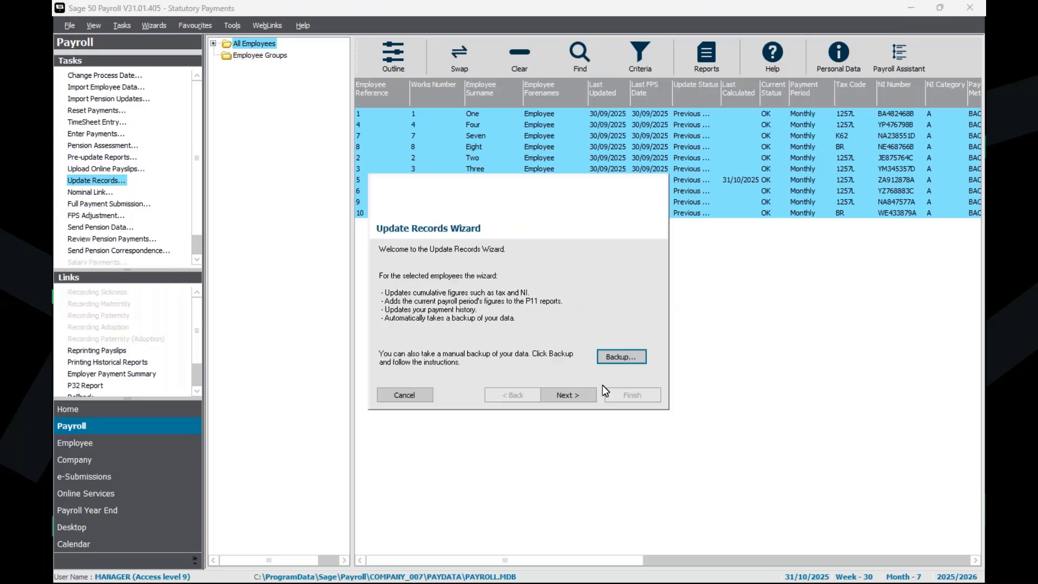
{"action": "left_click", "coordinate": [567, 396]}
{"action": "left_click", "coordinate": [567, 395]}
{"action": "left_click", "coordinate": [630, 395]}
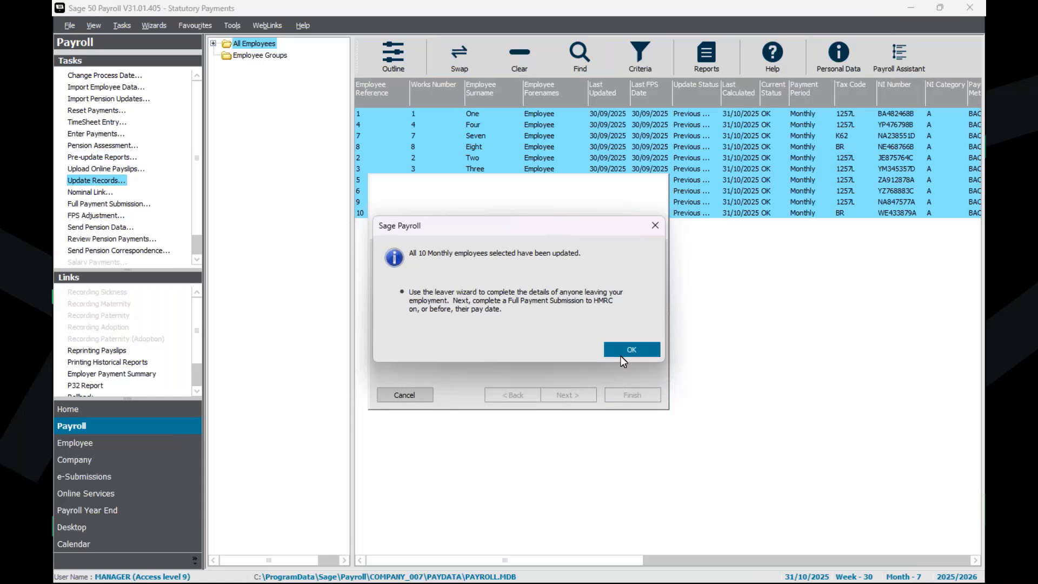
{"action": "left_click", "coordinate": [621, 357]}
- Send the Full Payment Submission for all employees, acknowledging that HMRC will not receive it, and close the submission
{"action": "left_click", "coordinate": [118, 205]}
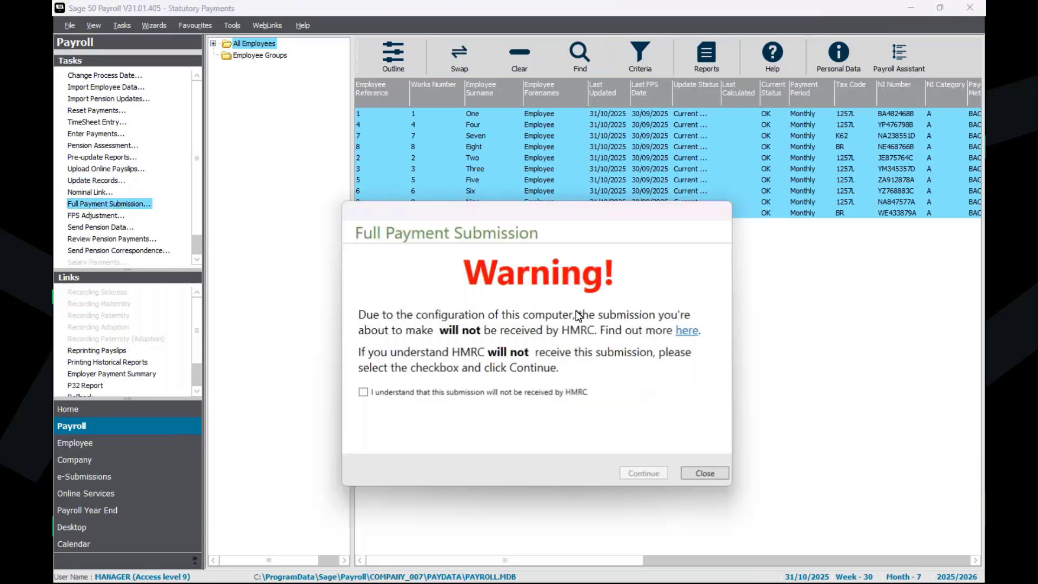
{"action": "left_click", "coordinate": [540, 394]}
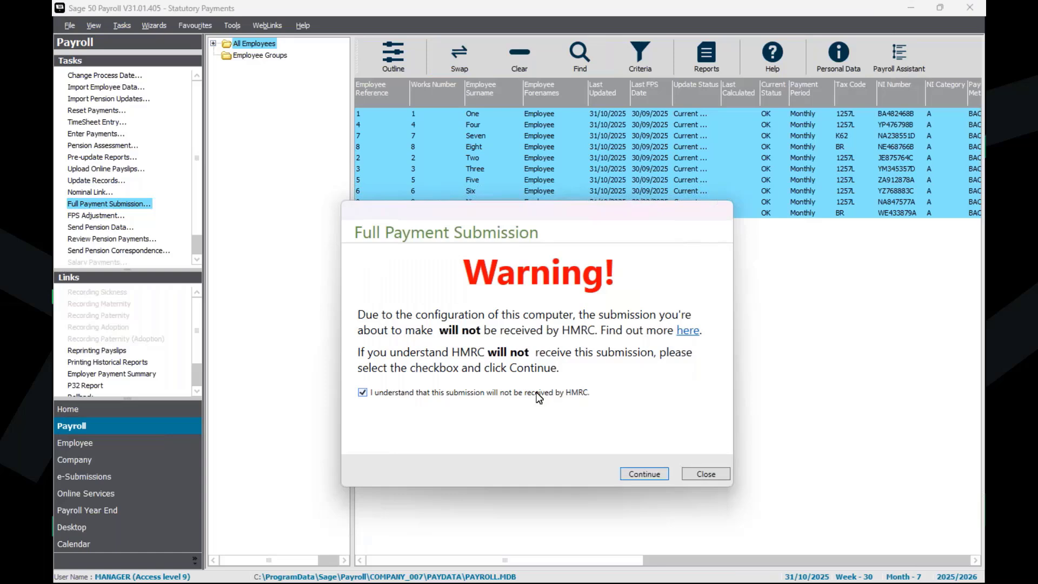
{"action": "left_click", "coordinate": [645, 474]}
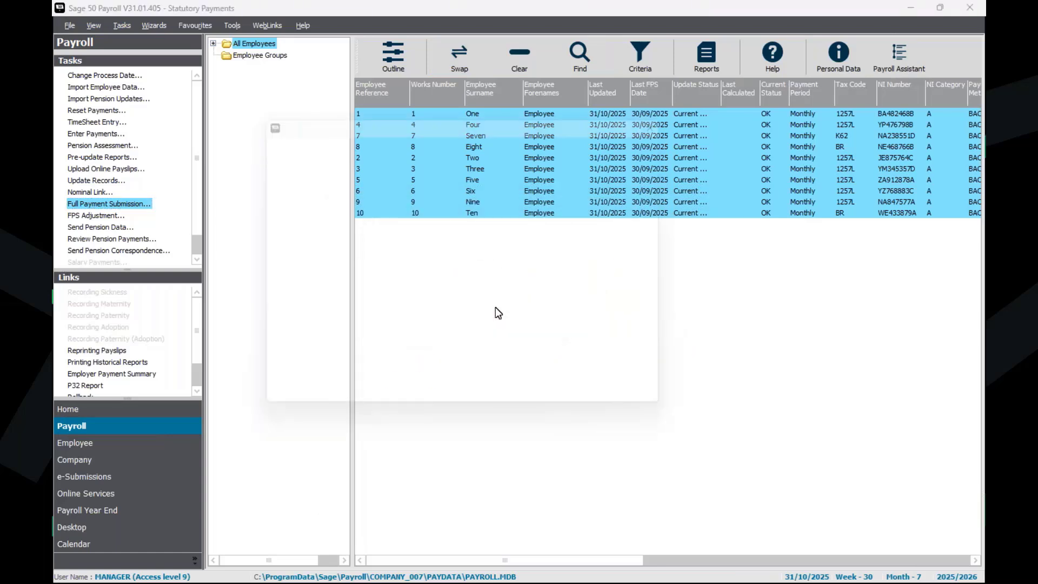
{"action": "left_click", "coordinate": [595, 407]}
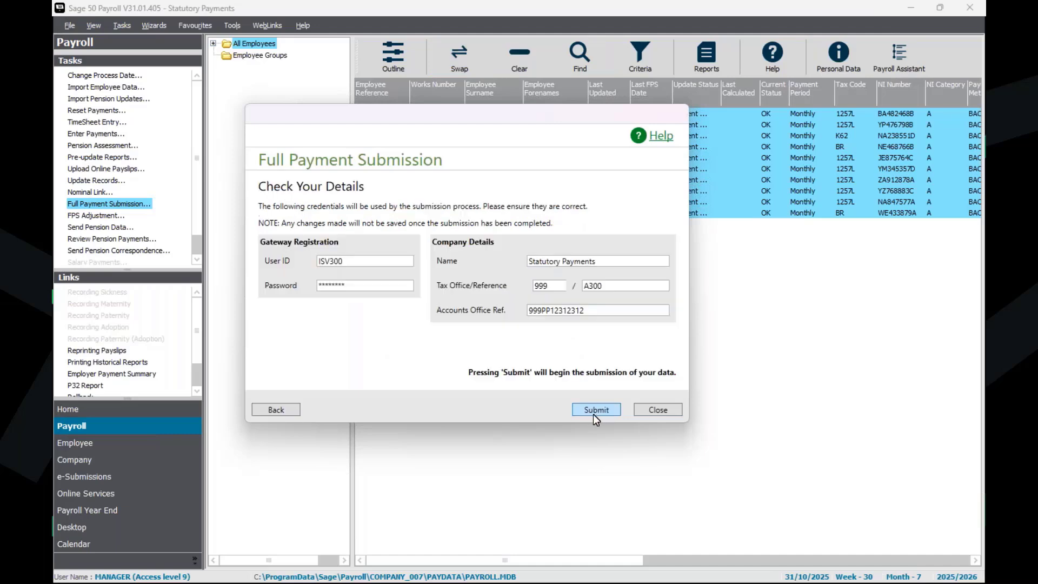
{"action": "left_click", "coordinate": [593, 410]}
{"action": "left_click", "coordinate": [593, 411]}
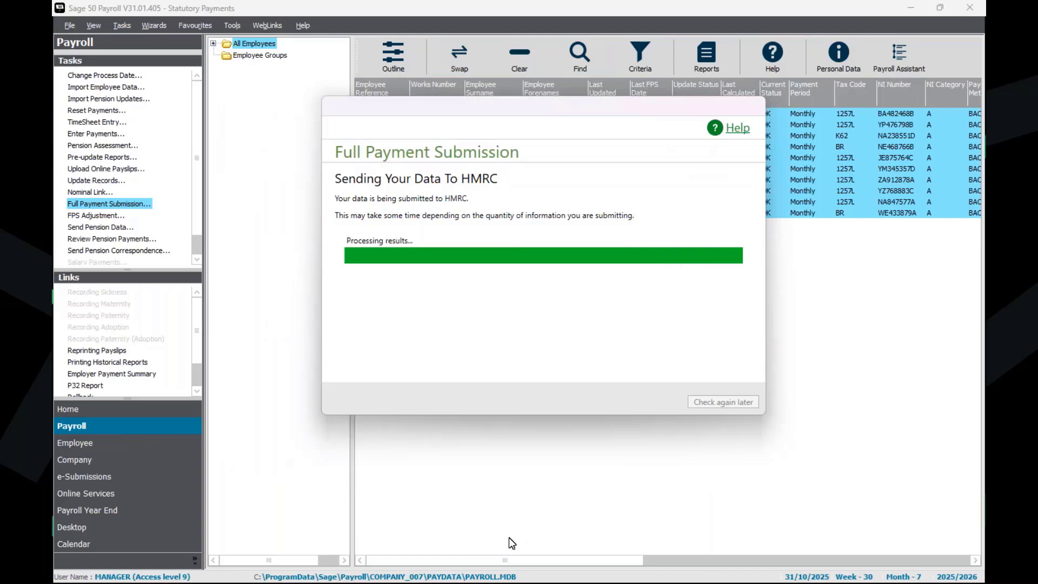
{"action": "left_click", "coordinate": [742, 400]}
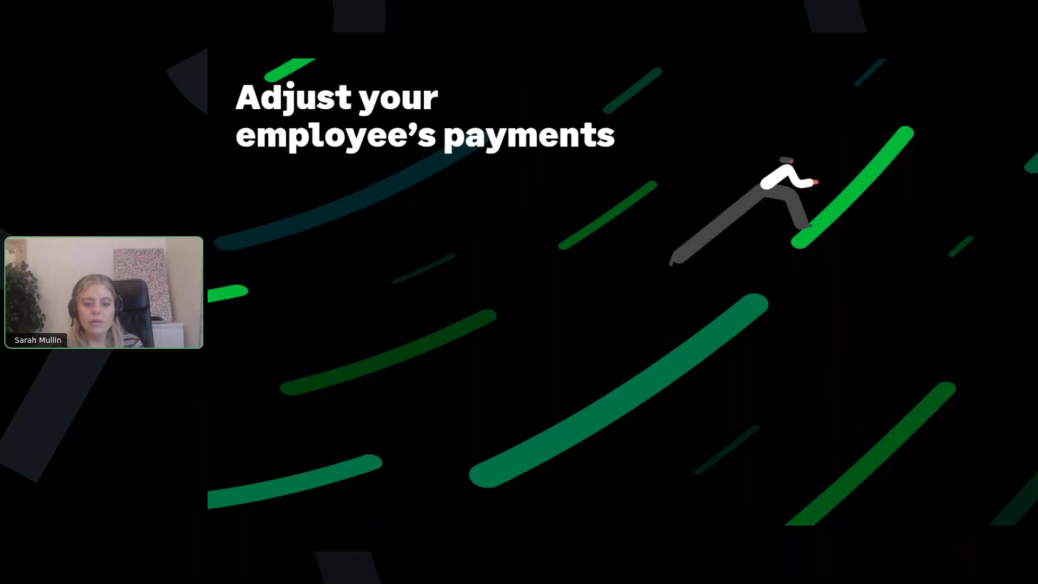
{"action": "key", "text": "Right"}
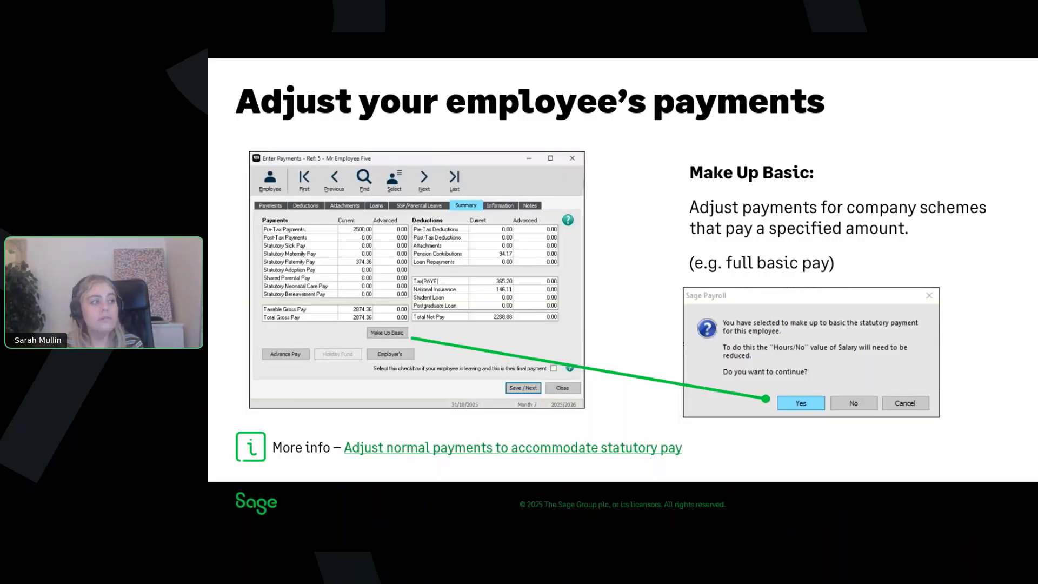
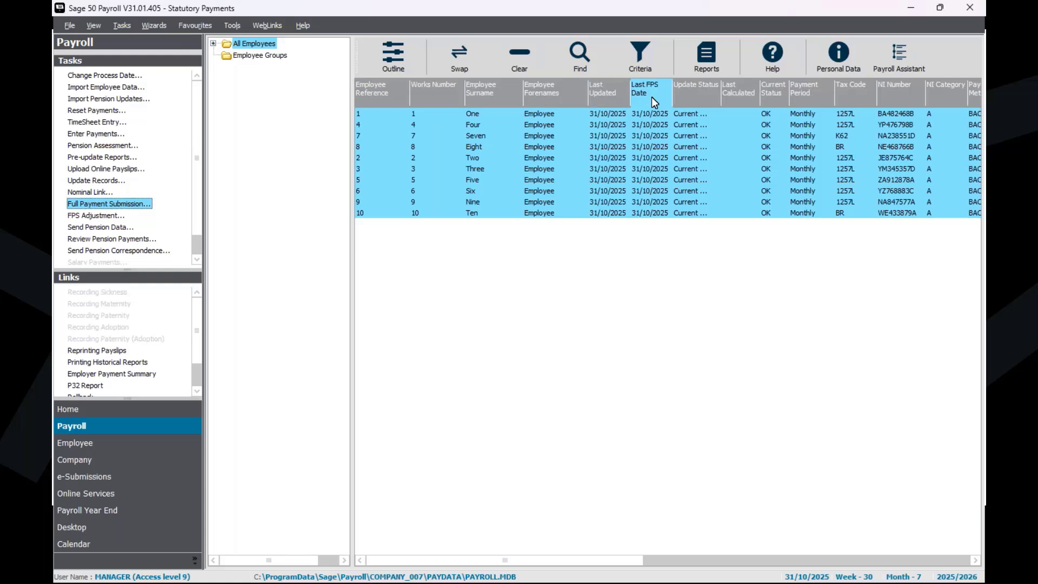
{"action": "left_click", "coordinate": [626, 399]}
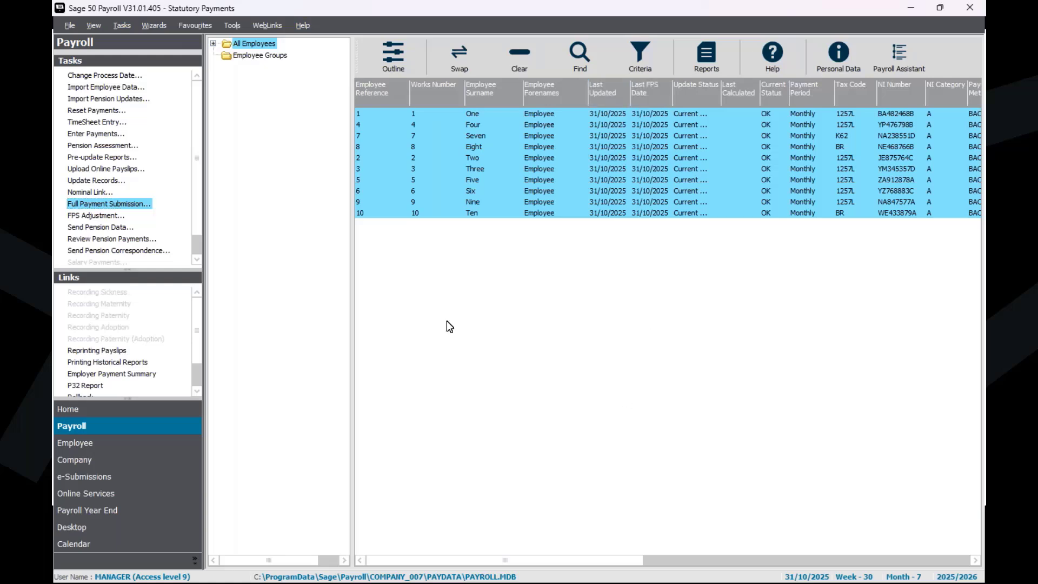
- Generate the P32 Employer Payment Record for tax month 7 to check the recovered SPP and NIC compensation
{"action": "scroll", "coordinate": [195, 383], "scroll_direction": "down", "scroll_amount": 1}
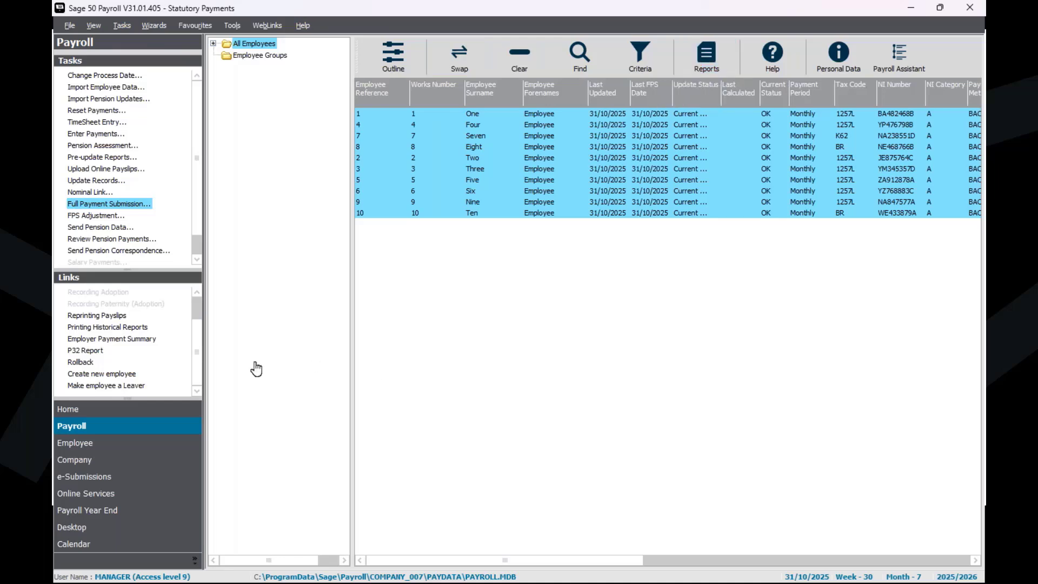
{"action": "left_click", "coordinate": [89, 351]}
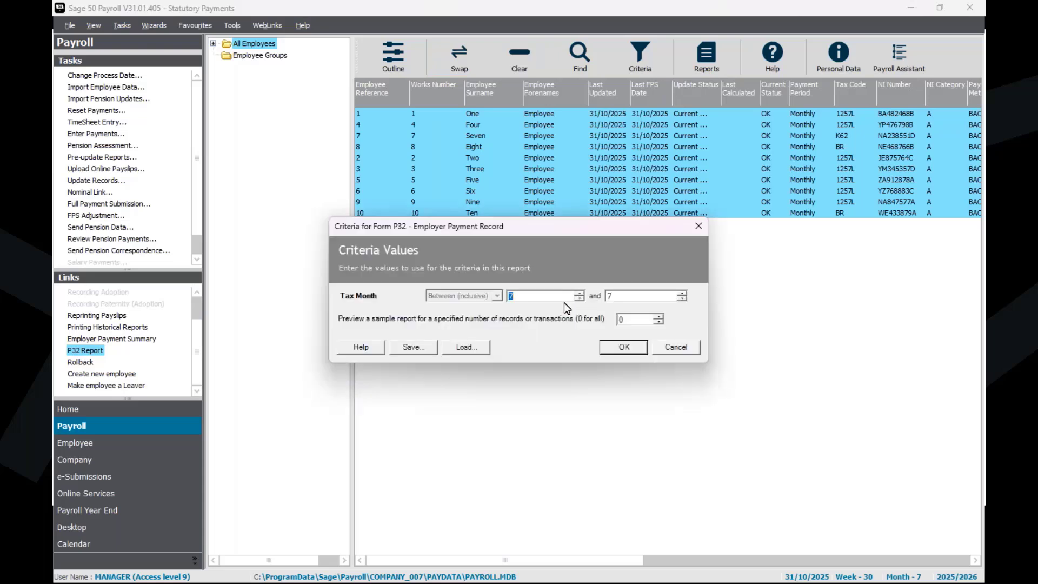
{"action": "left_click", "coordinate": [531, 296]}
{"action": "left_click", "coordinate": [630, 351]}
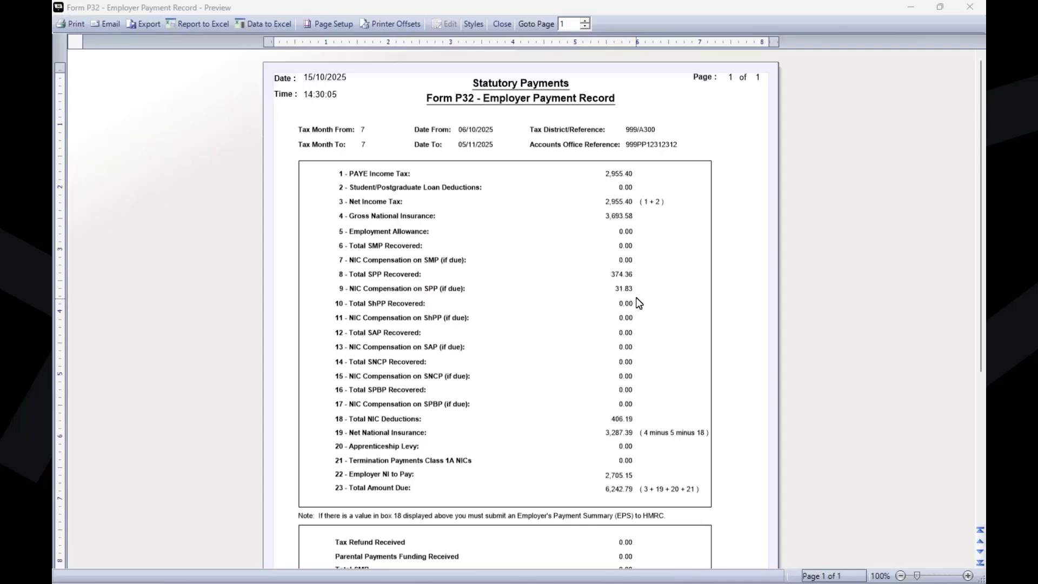
- Examine the P32's recovered SPP, NIC compensation and small employer compensation percentage, and close the report
{"action": "scroll", "coordinate": [633, 301], "scroll_direction": "down", "scroll_amount": 5}
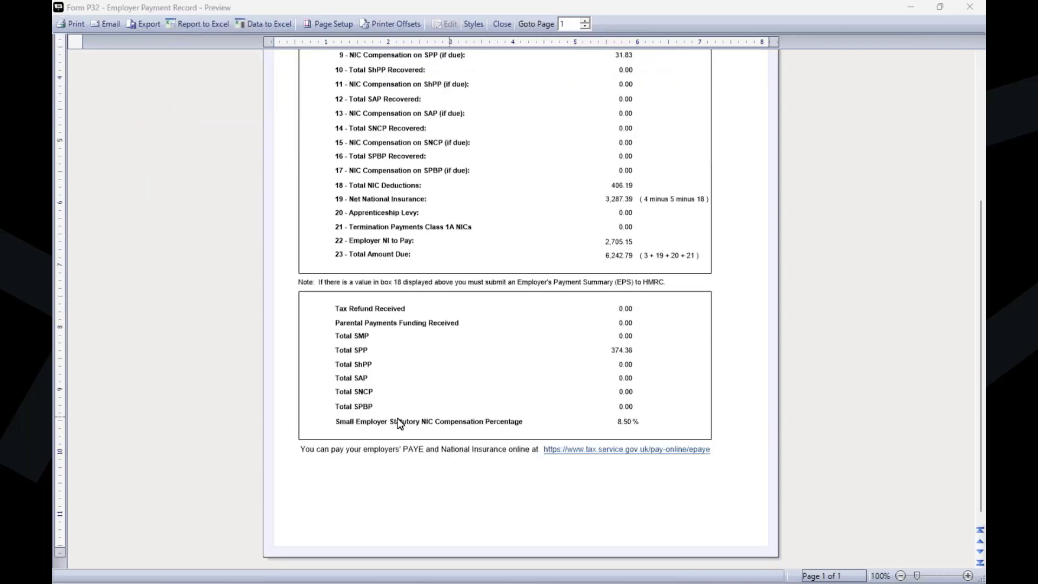
{"action": "left_click", "coordinate": [670, 413]}
{"action": "scroll", "coordinate": [657, 427], "scroll_direction": "up", "scroll_amount": 5}
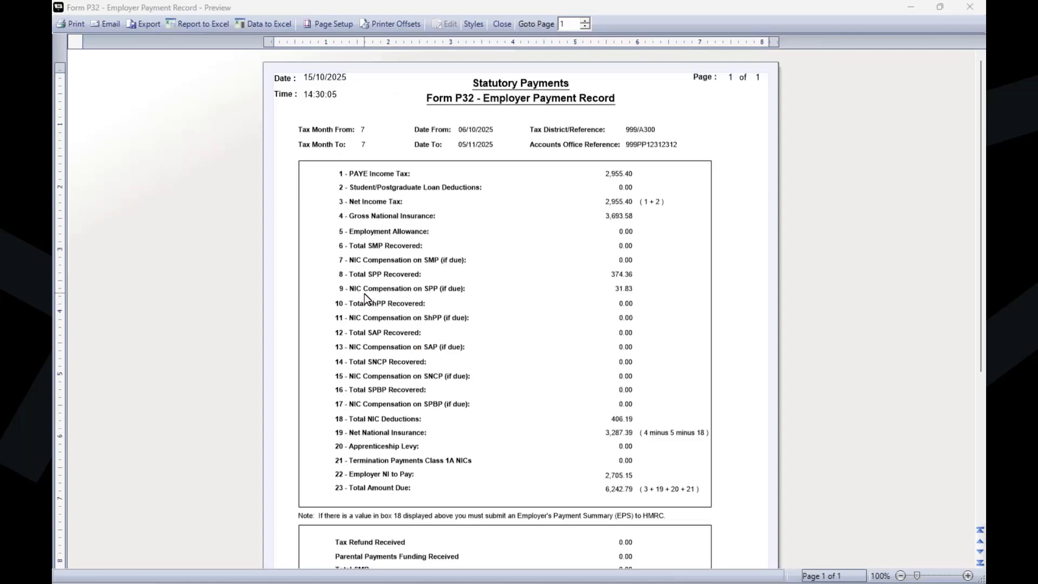
{"action": "scroll", "coordinate": [365, 300], "scroll_direction": "down", "scroll_amount": 2}
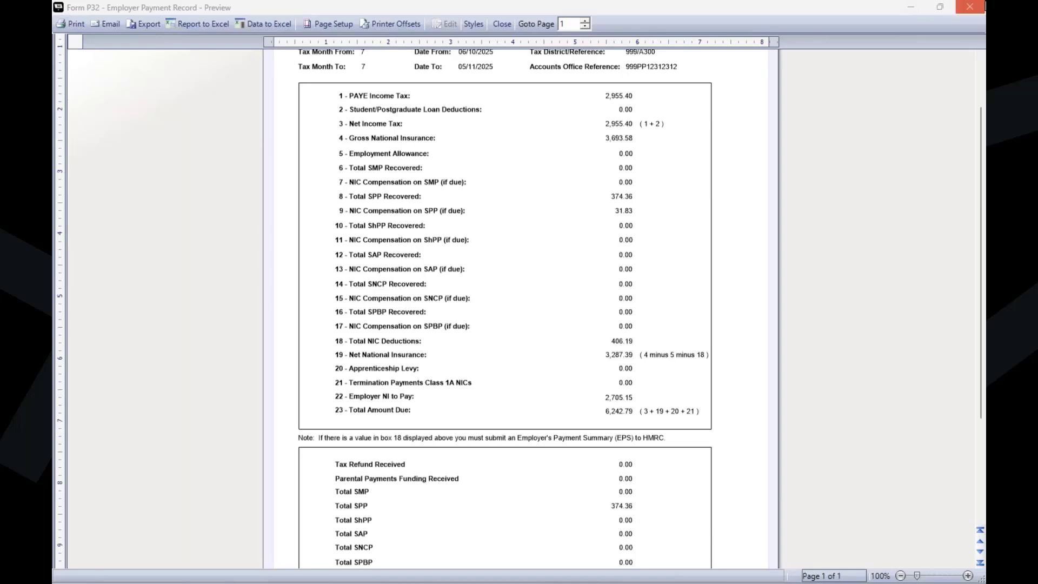
{"action": "left_click", "coordinate": [969, 7]}
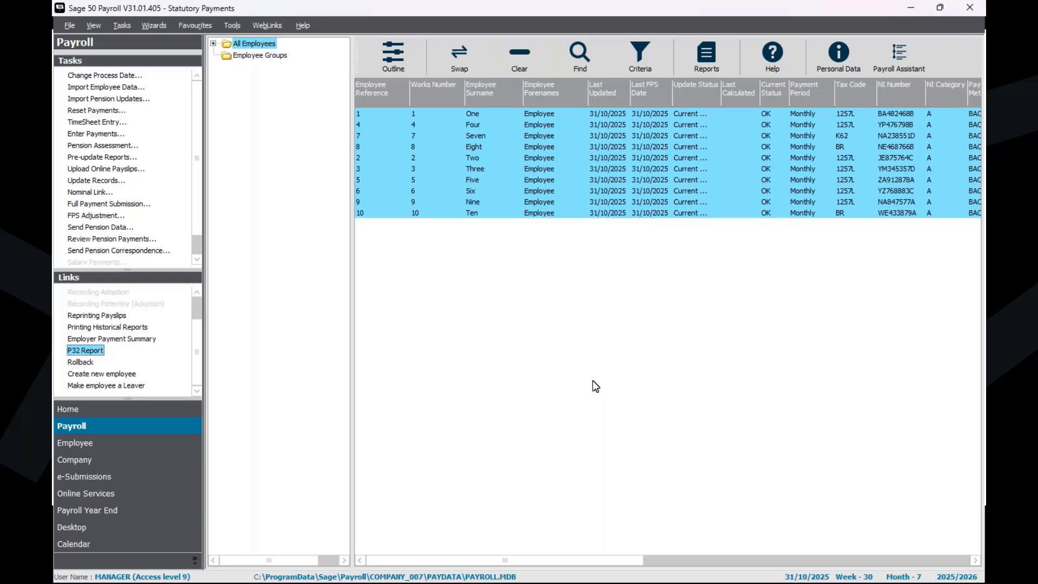
- Prepare an Employer Payment Summary for tax month 7 that adjusts the payment to HMRC, accepting the year-to-date statutory pay and CIS values
{"action": "left_click", "coordinate": [143, 339]}
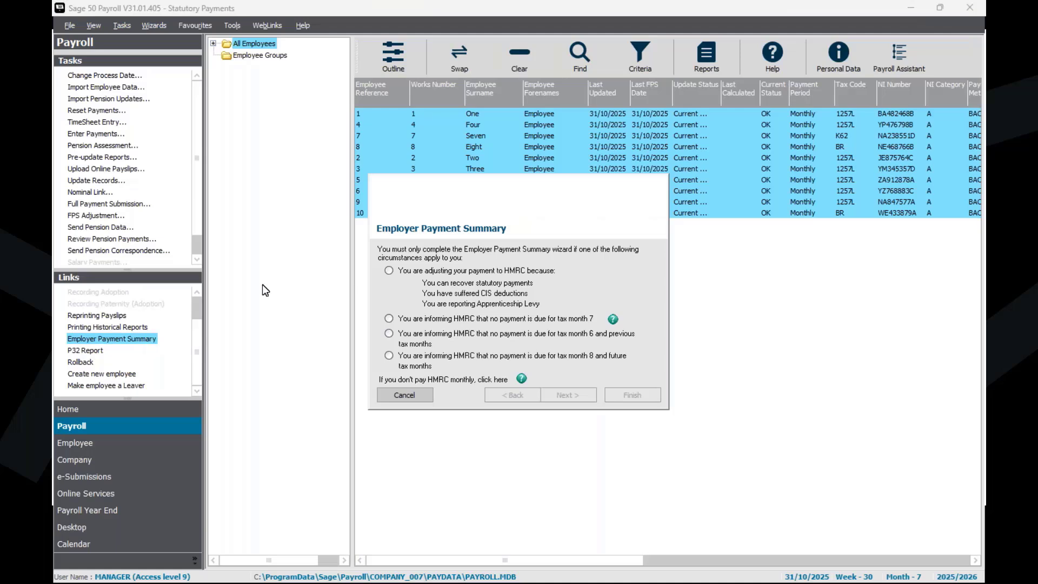
{"action": "left_click", "coordinate": [389, 272]}
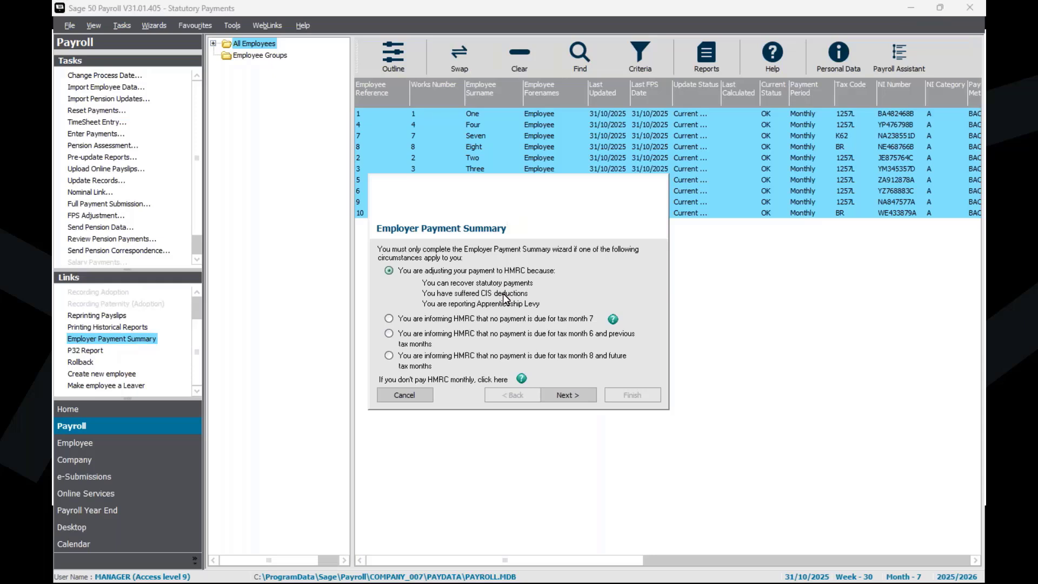
{"action": "left_click", "coordinate": [561, 396]}
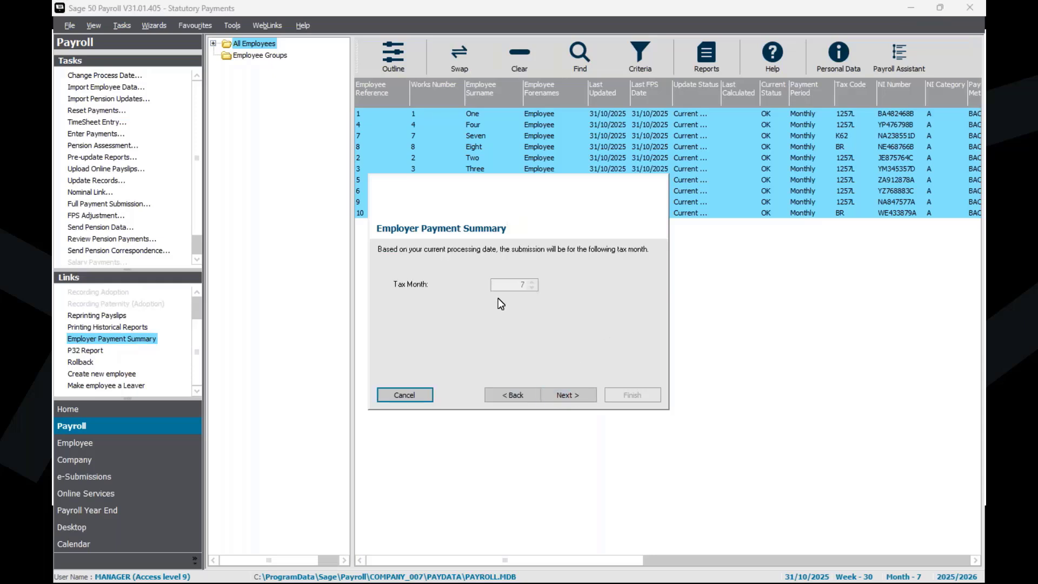
{"action": "left_click", "coordinate": [579, 398]}
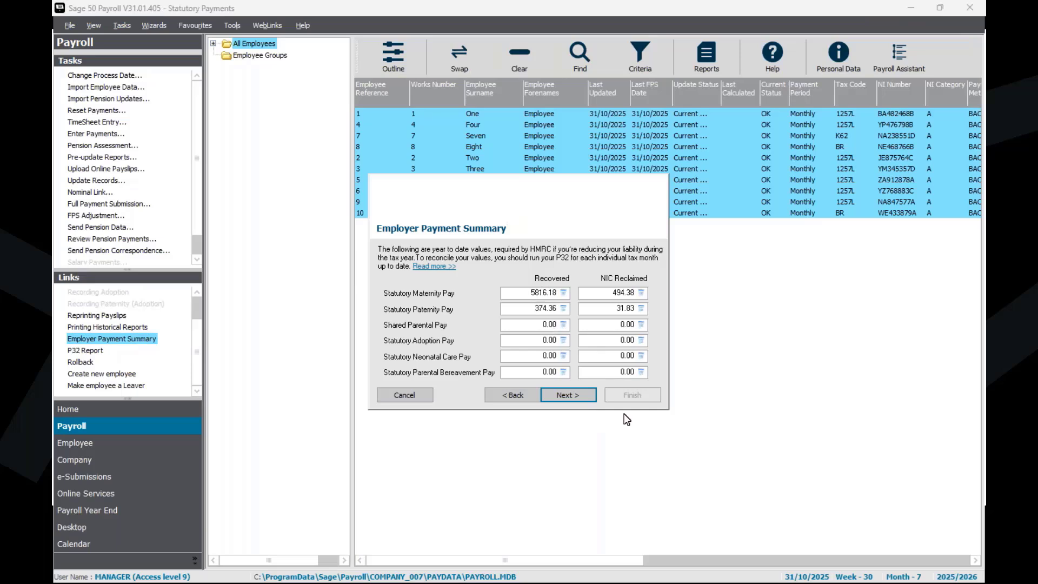
{"action": "left_click", "coordinate": [575, 394]}
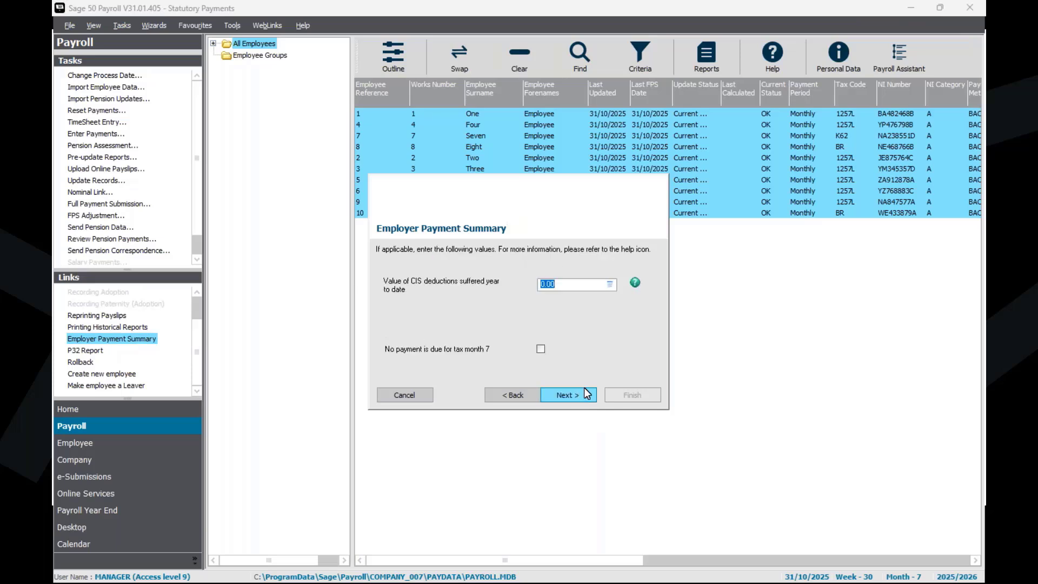
{"action": "left_click", "coordinate": [584, 388]}
{"action": "left_click", "coordinate": [585, 393]}
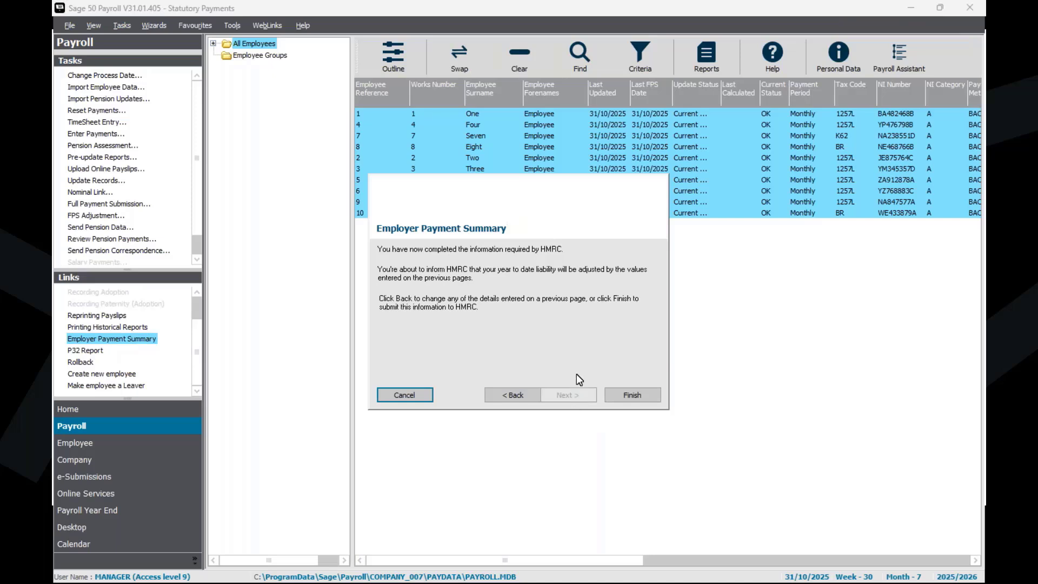
- Submit the Employer Payment Summary with the existing credentials, acknowledging that HMRC will not receive it, and close the submission
{"action": "left_click", "coordinate": [643, 394]}
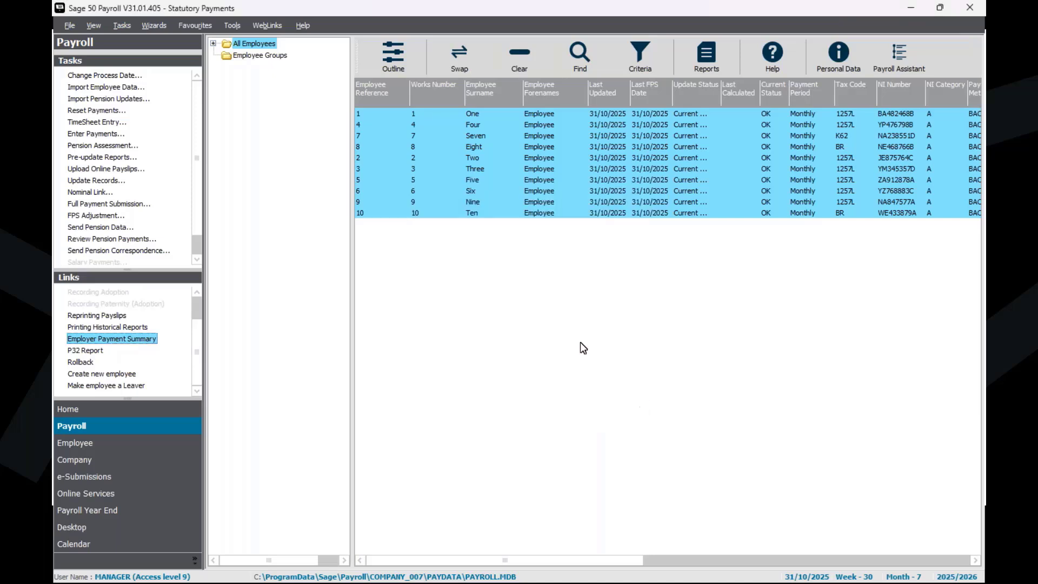
{"action": "left_click", "coordinate": [396, 310]}
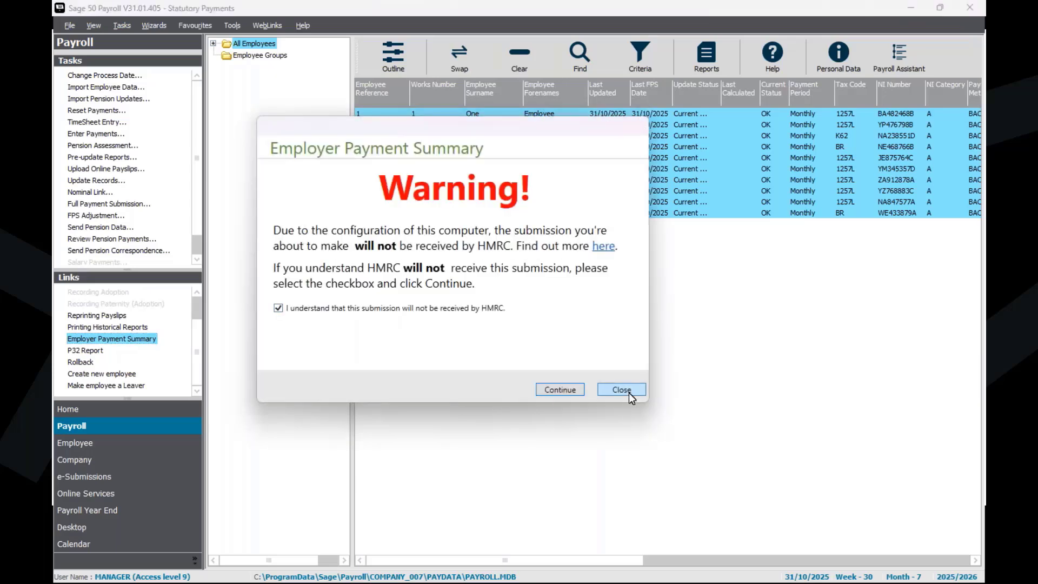
{"action": "left_click", "coordinate": [556, 391]}
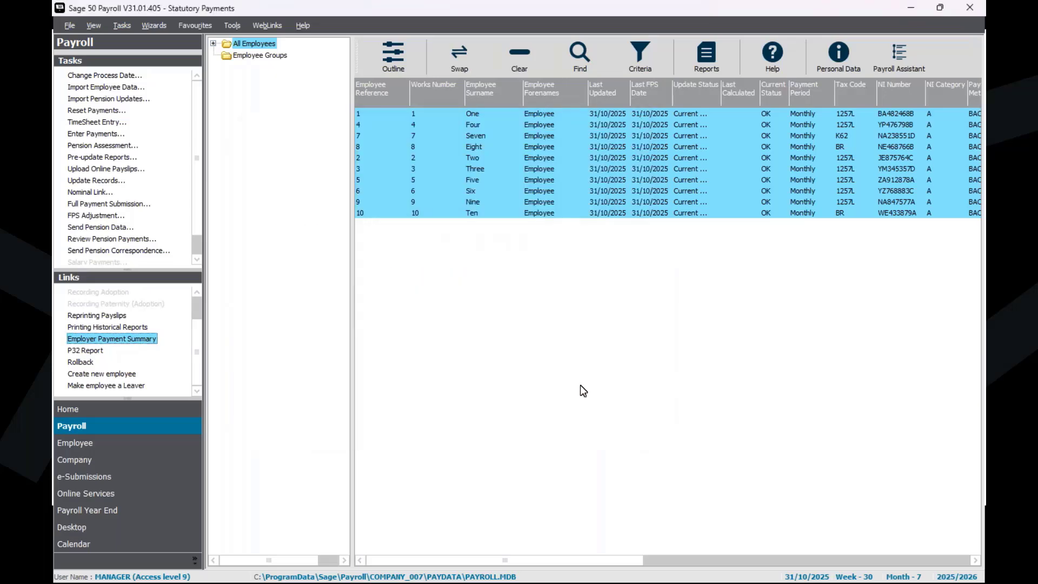
{"action": "left_click", "coordinate": [580, 387]}
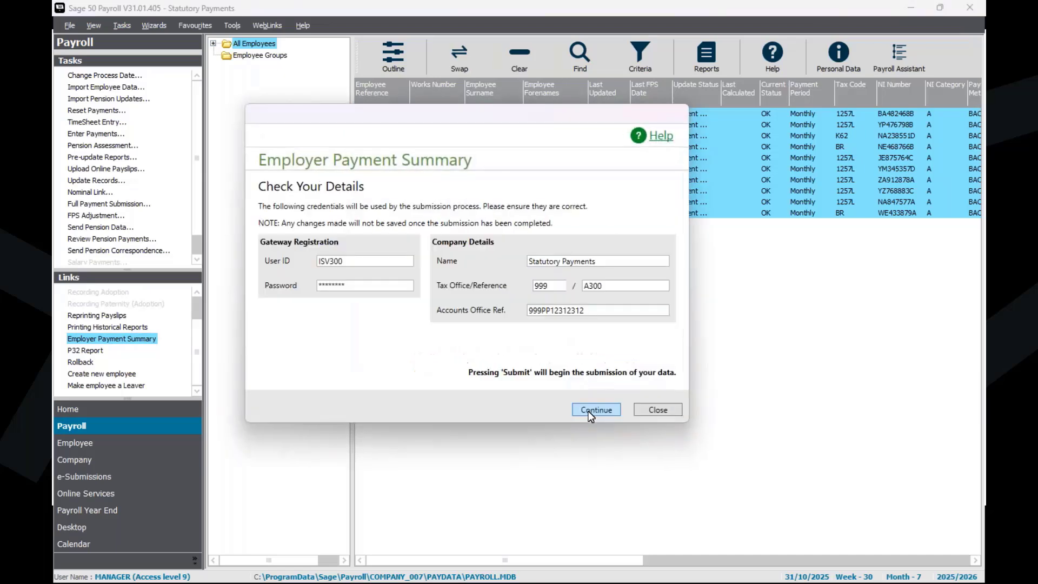
{"action": "left_click", "coordinate": [585, 411]}
{"action": "left_click", "coordinate": [596, 410]}
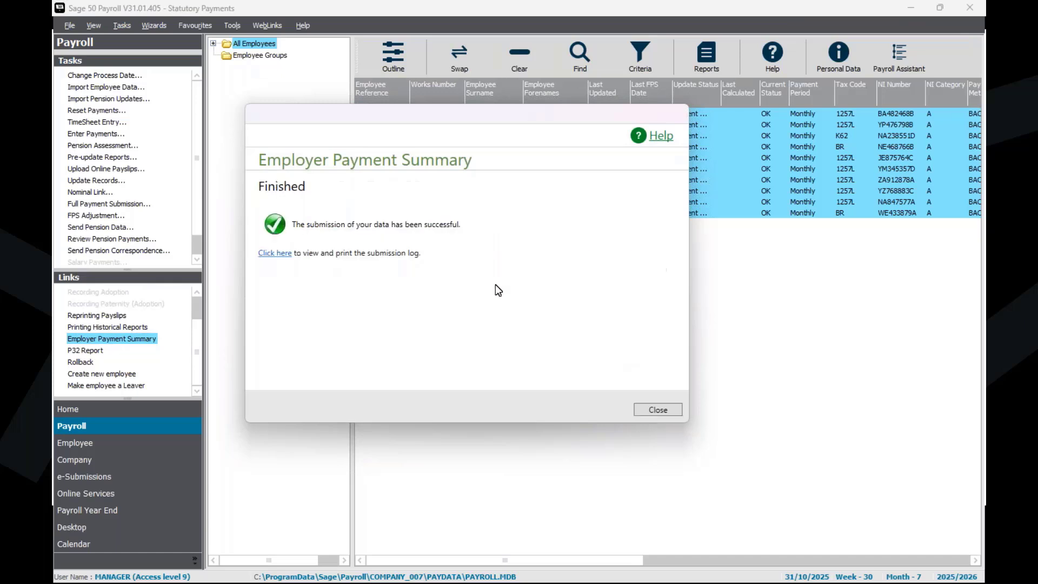
{"action": "left_click", "coordinate": [670, 411]}
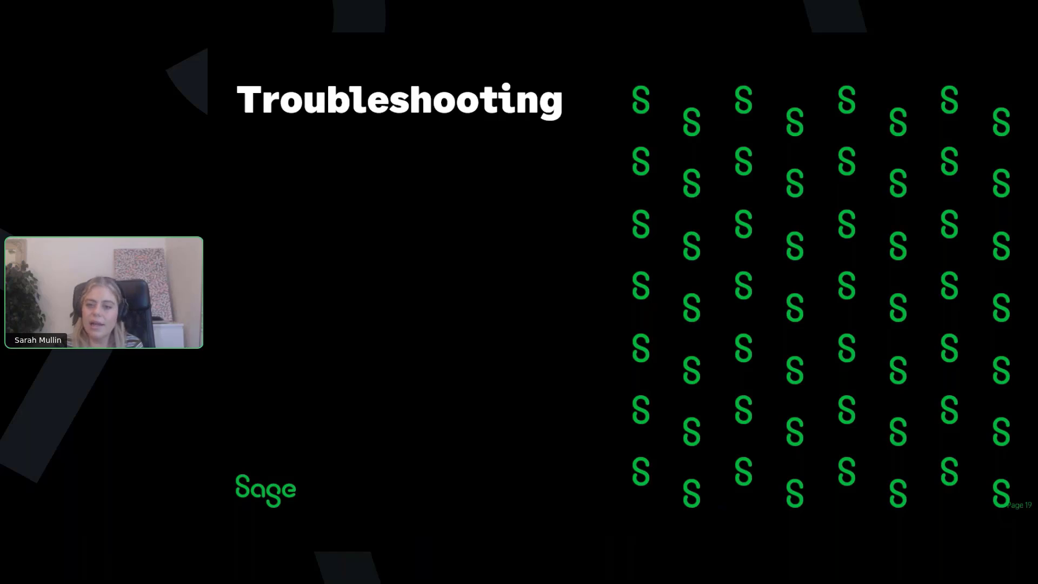
{"action": "key", "text": "Right"}
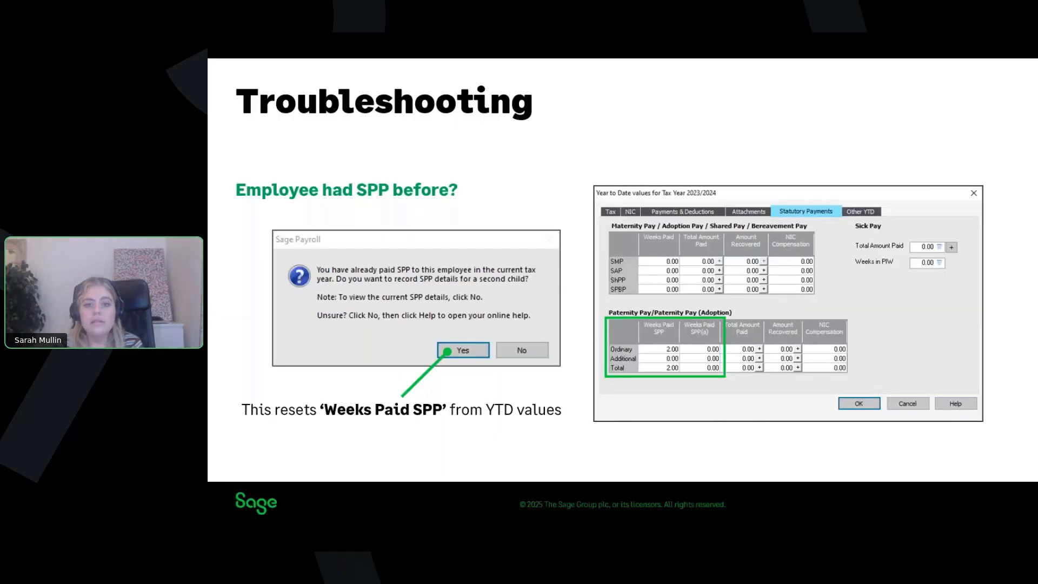